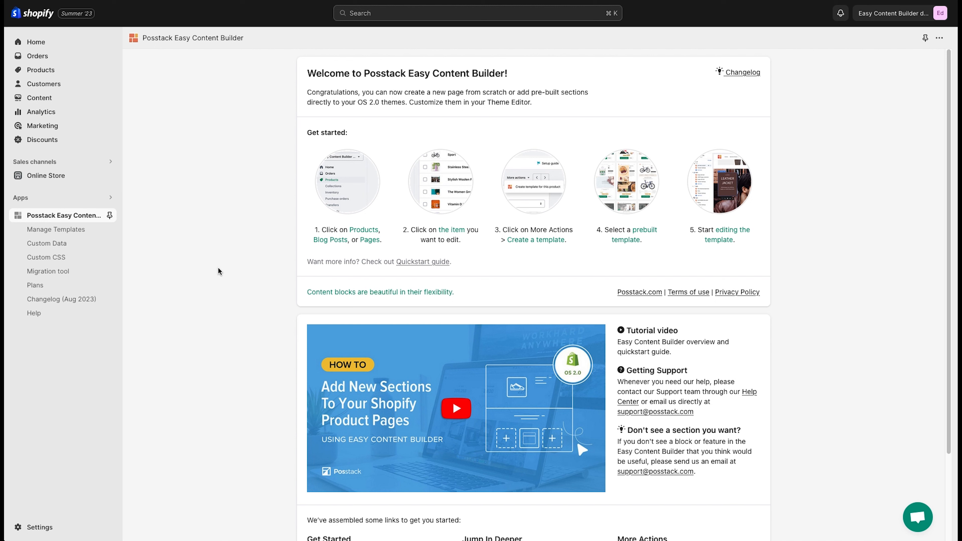
# Find the Sample T-shirt product template on page 7 of the managed templates and open it for customizing.
pyautogui.click(73, 233)
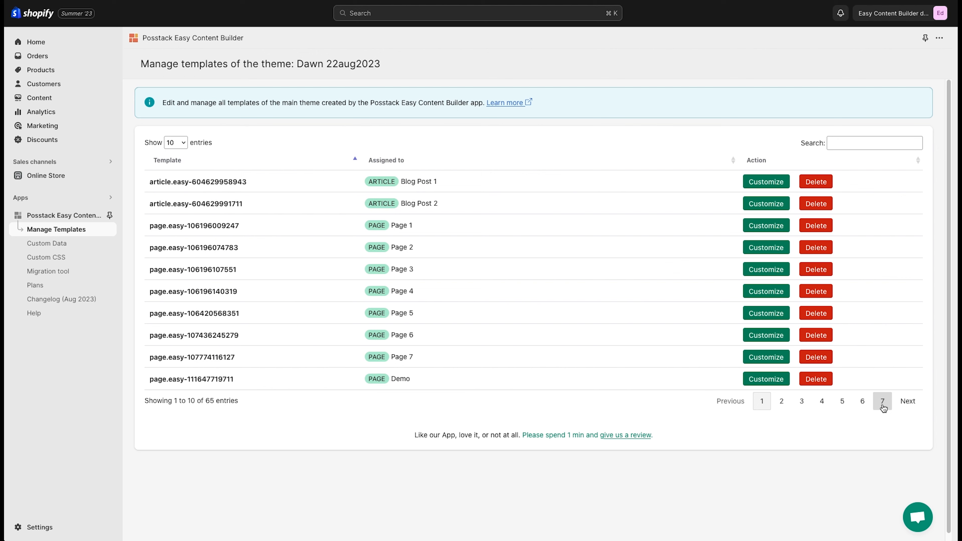
pyautogui.click(883, 401)
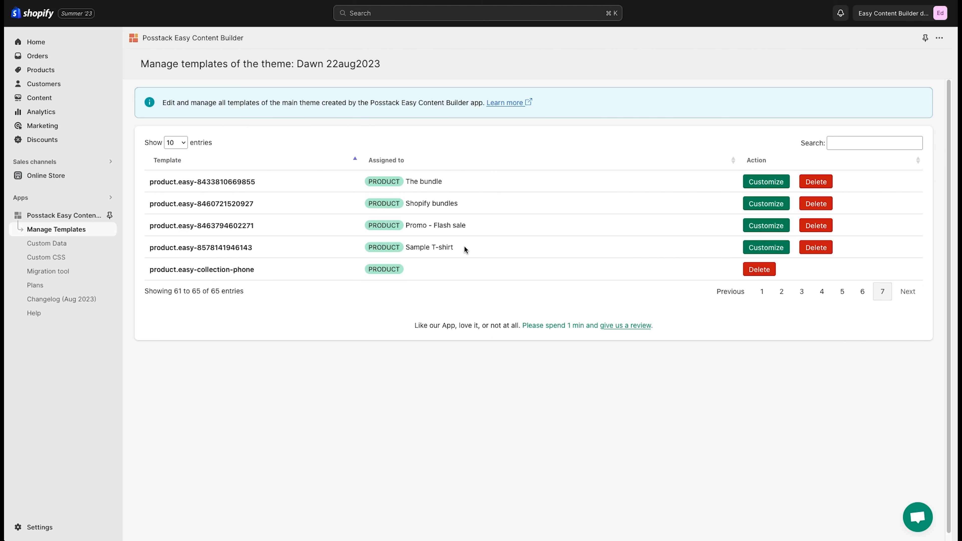
pyautogui.moveTo(454, 248); pyautogui.dragTo(407, 243)
pyautogui.click(512, 248)
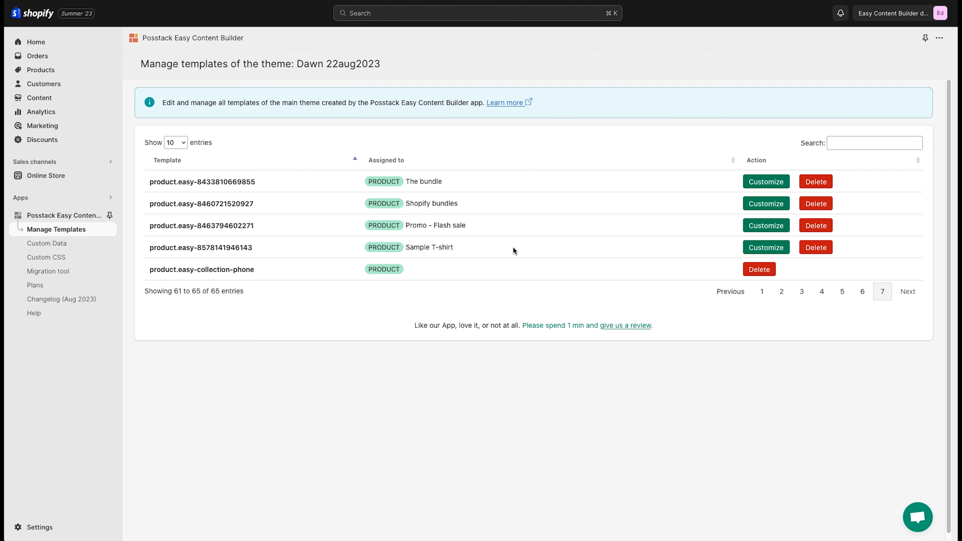
pyautogui.click(750, 248)
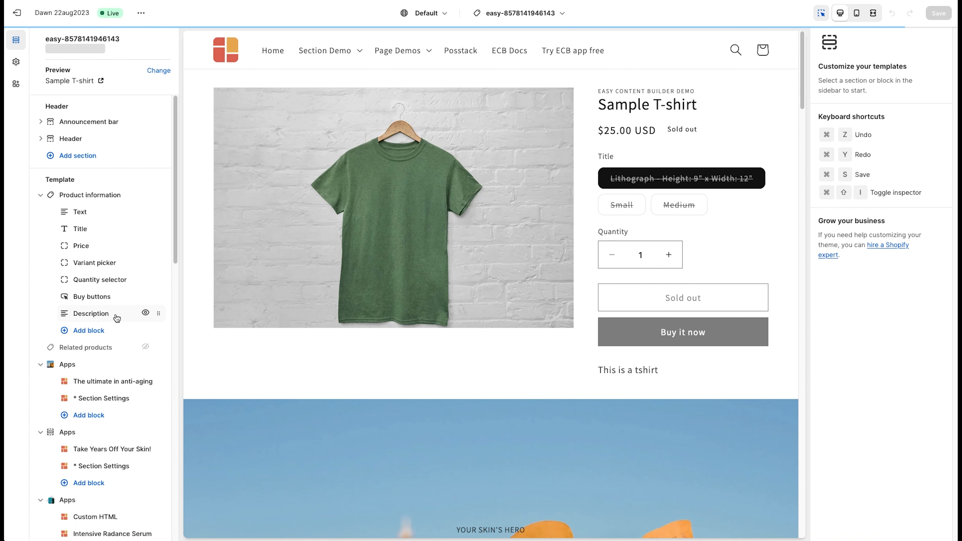
# Add a Section Settings app section at the end of the template and set its desktop layout to Two Columns.
pyautogui.scroll(-5, 116, 319)
pyautogui.scroll(-10, 117, 318)
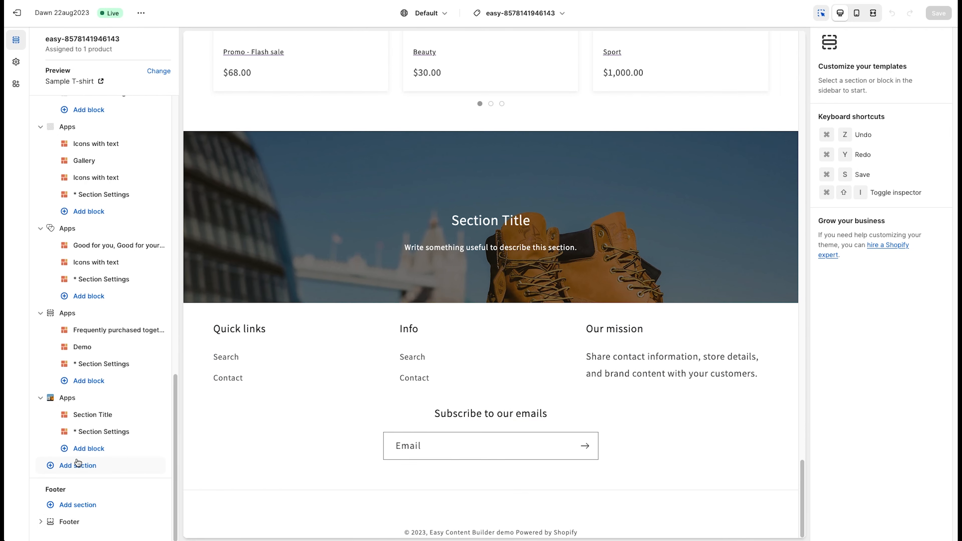
pyautogui.click(101, 468)
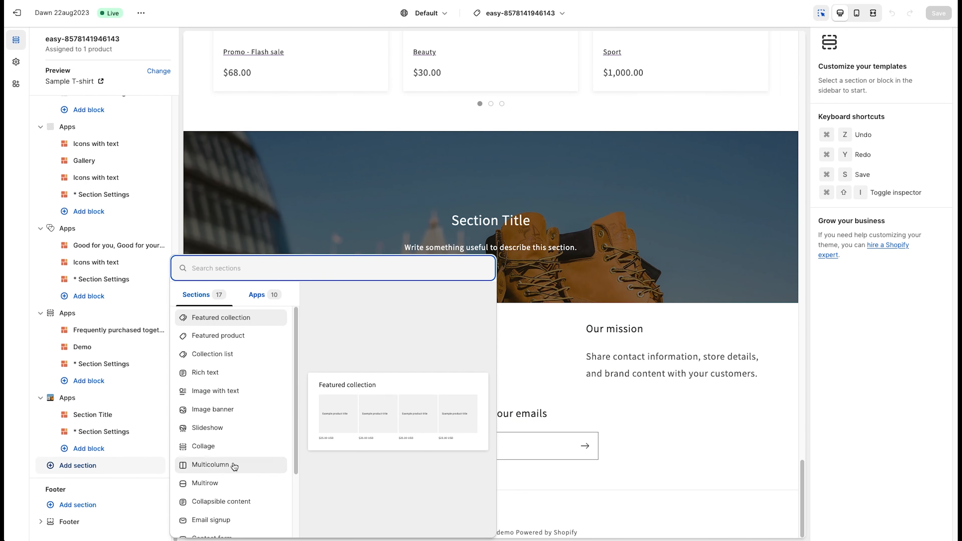
pyautogui.click(260, 299)
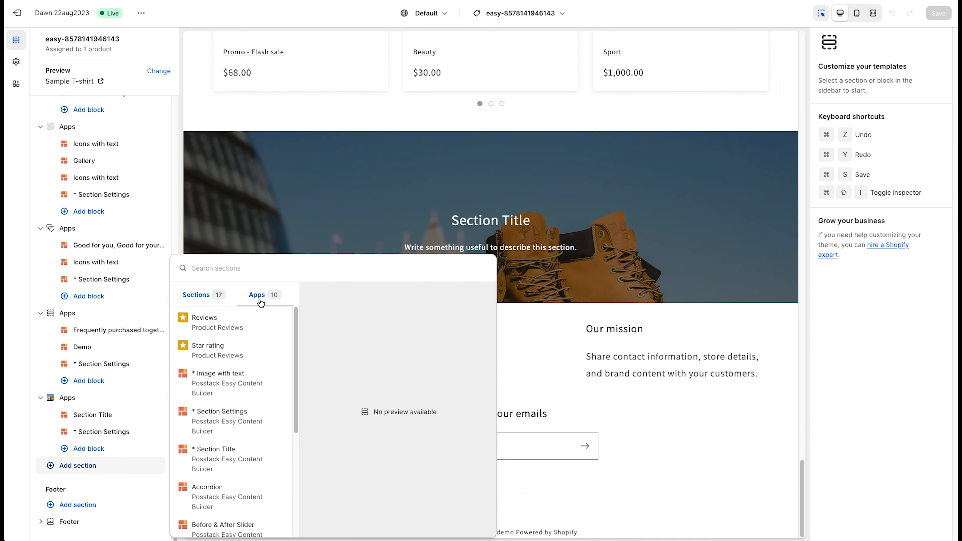
pyautogui.click(249, 424)
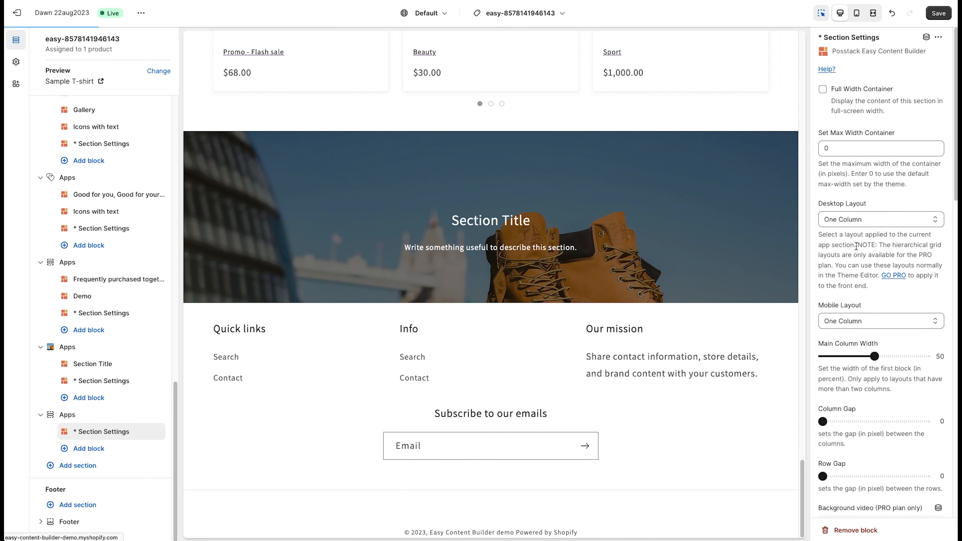
pyautogui.click(868, 220)
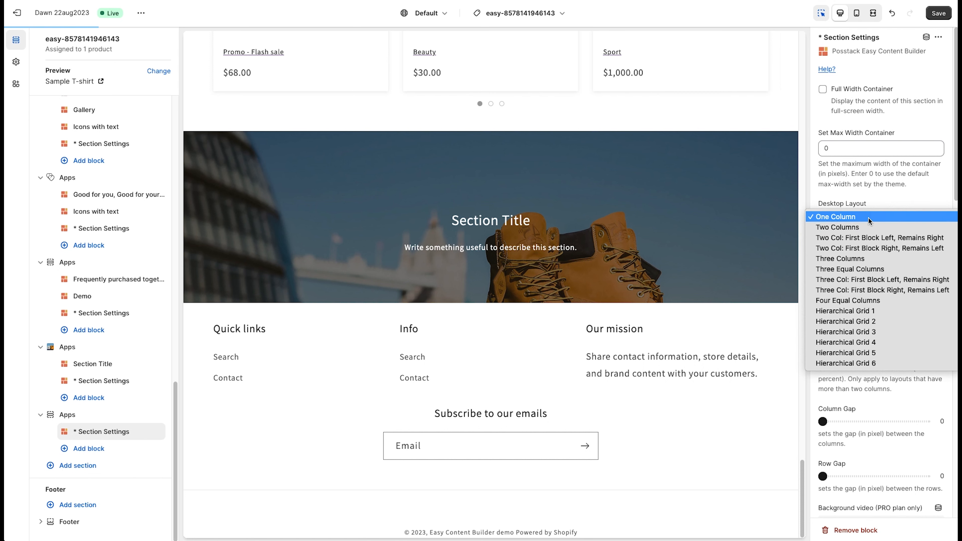
pyautogui.click(864, 227)
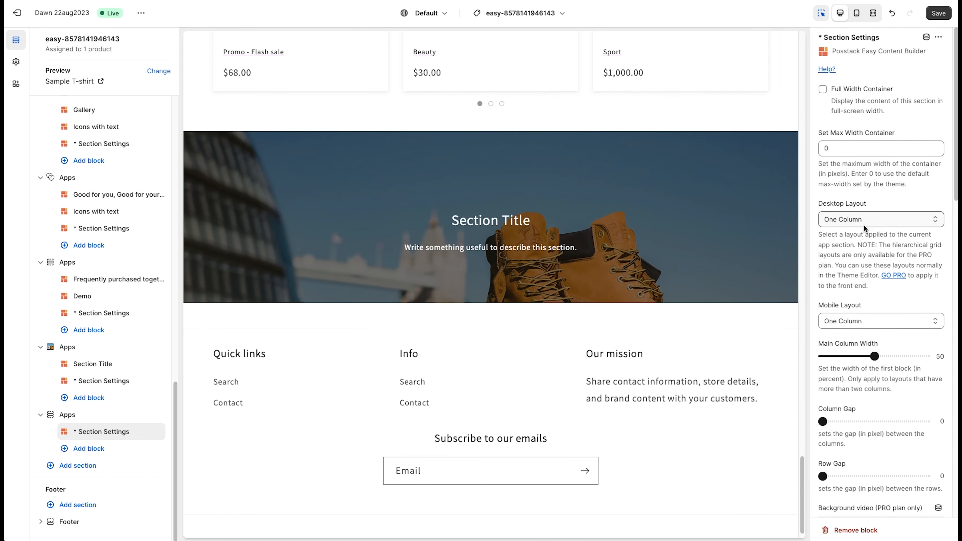
# Search the store library for yoga and set the vrkasana-balance-yoga image as the new section's background image.
pyautogui.scroll(-7, 852, 250)
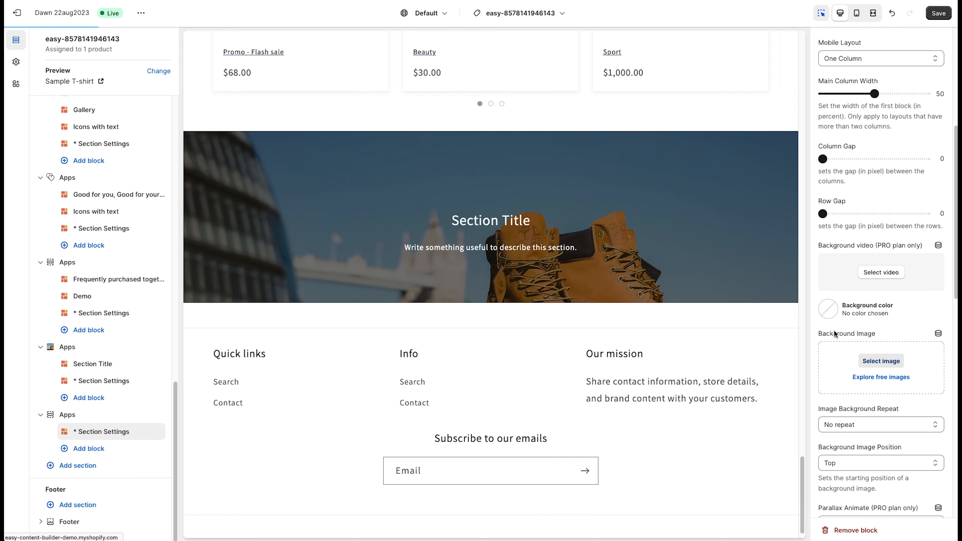
pyautogui.click(878, 362)
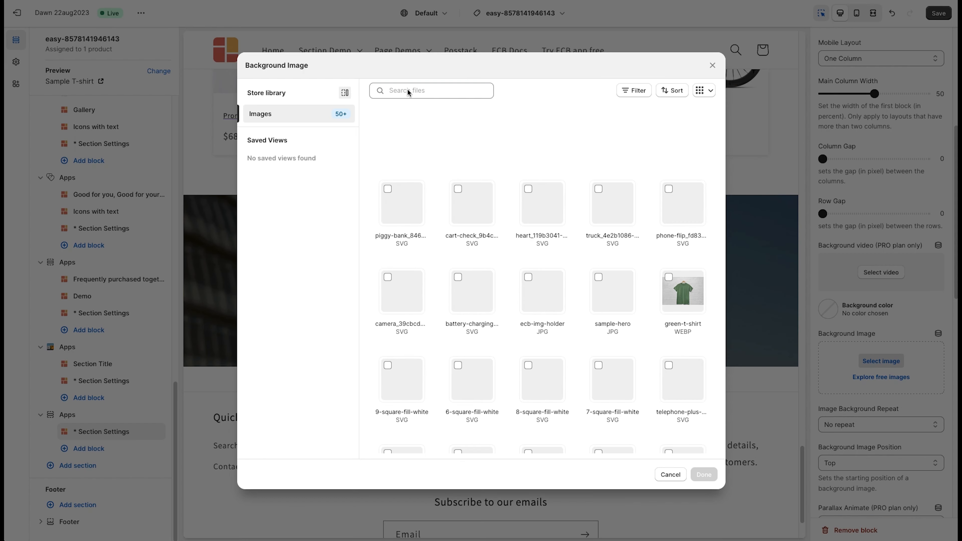
pyautogui.write('yoga')
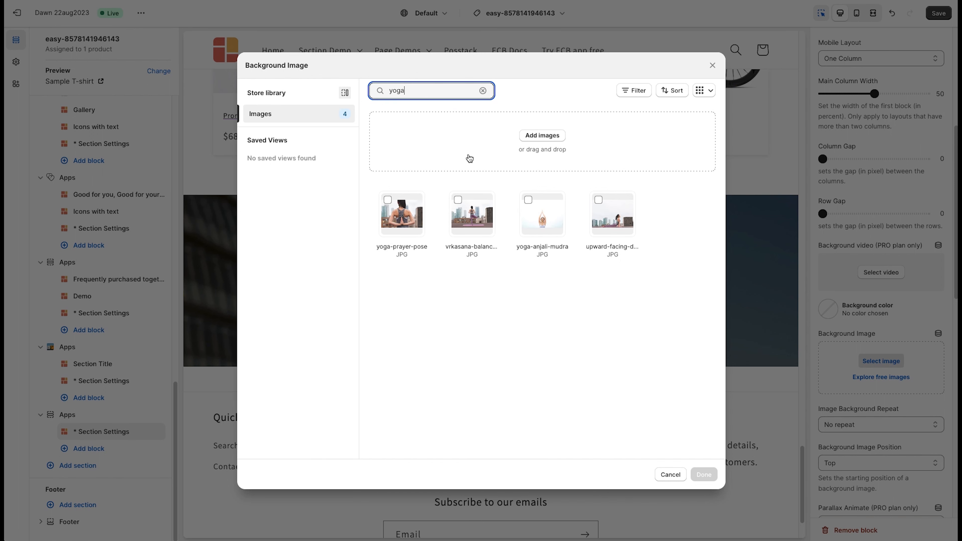
pyautogui.click(479, 208)
pyautogui.click(703, 474)
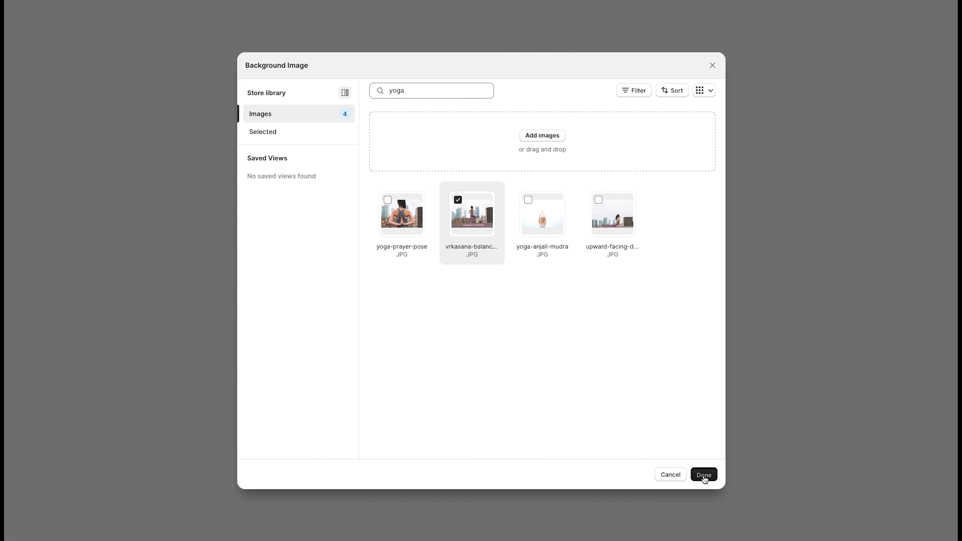
# Set the new section's bottom padding to 50px.
pyautogui.scroll(-6, 829, 407)
pyautogui.scroll(-7, 846, 394)
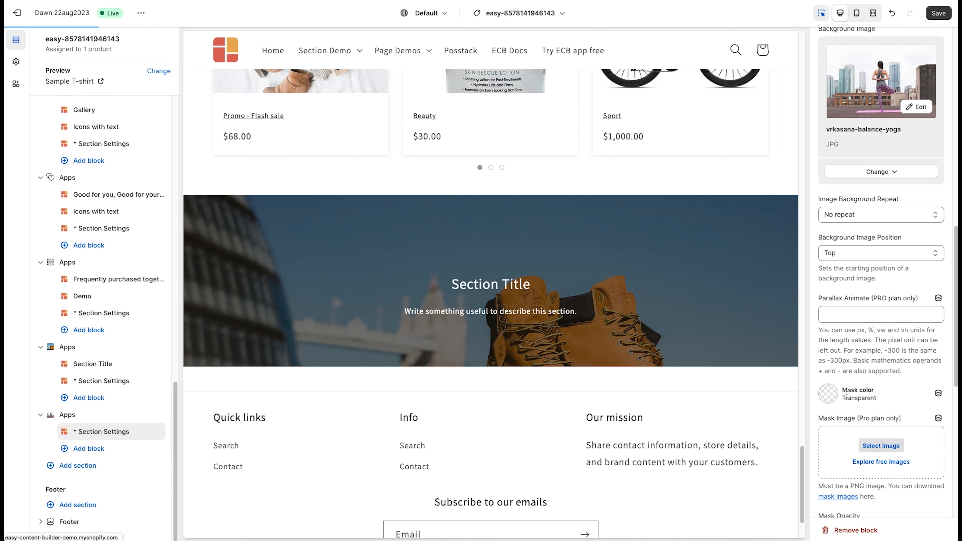
pyautogui.scroll(-3, 847, 395)
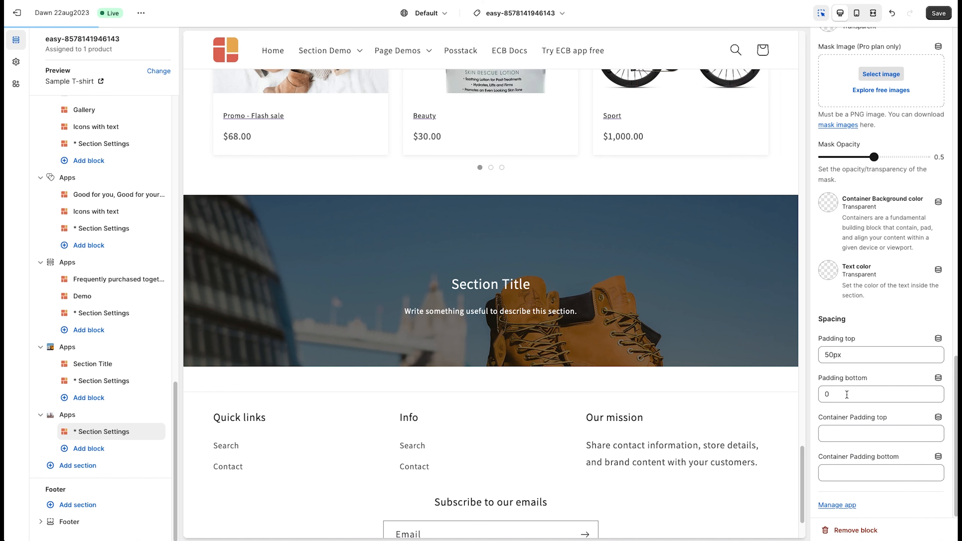
pyautogui.moveTo(846, 395); pyautogui.dragTo(810, 394)
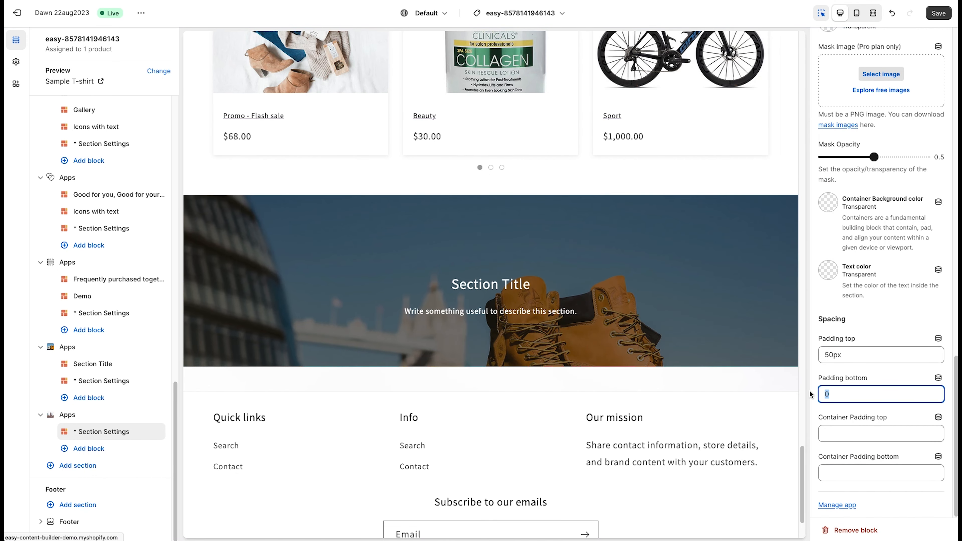
pyautogui.write('50px')
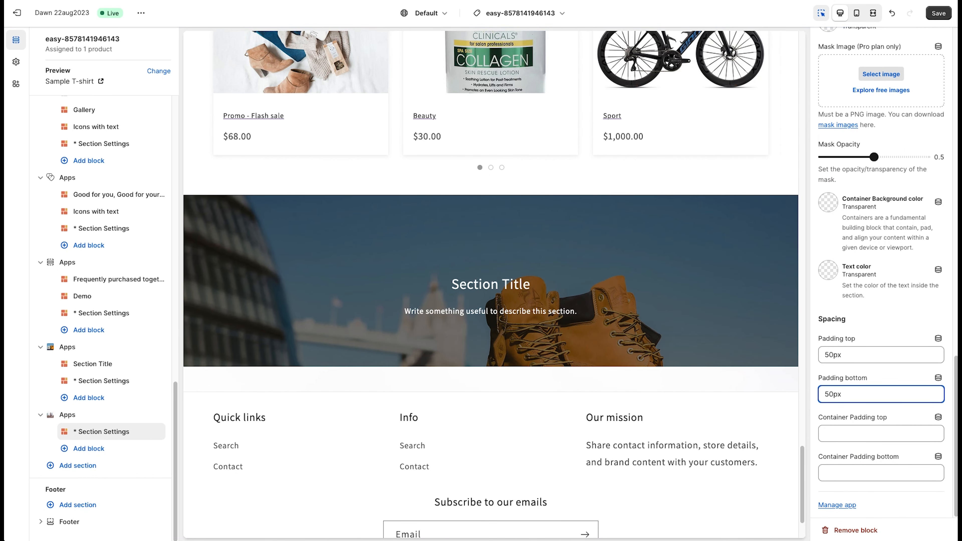
pyautogui.click(868, 415)
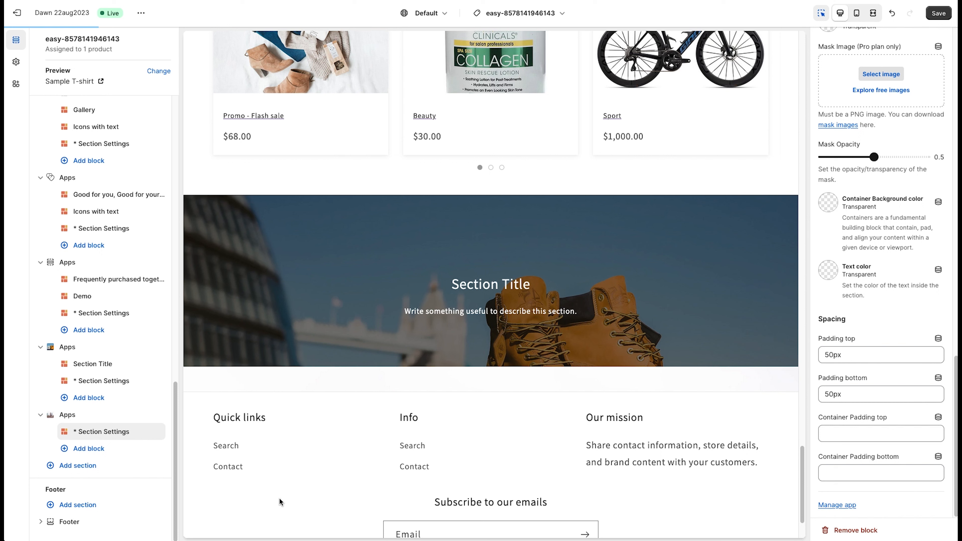
# Add a Custom HTML block and a Section Title block below the new section's settings block.
pyautogui.click(89, 449)
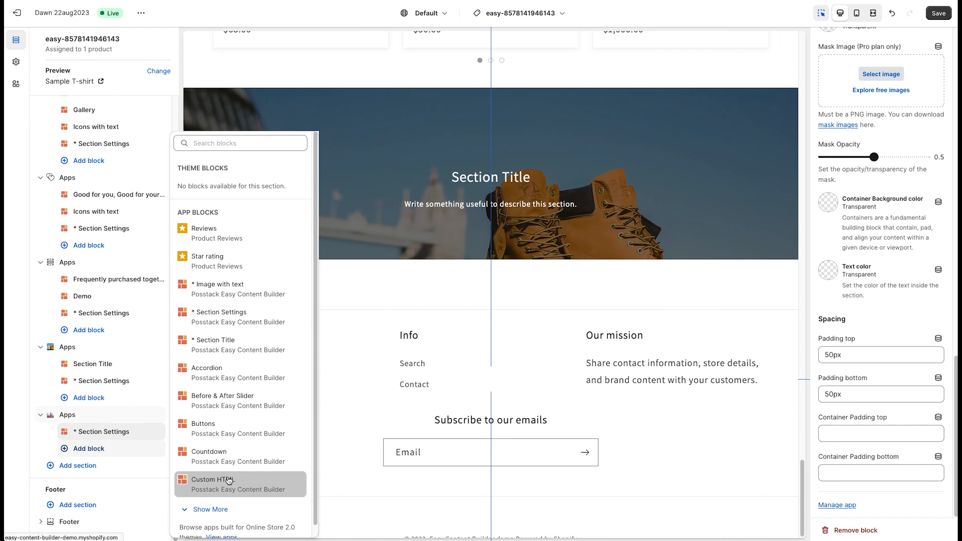
pyautogui.click(228, 481)
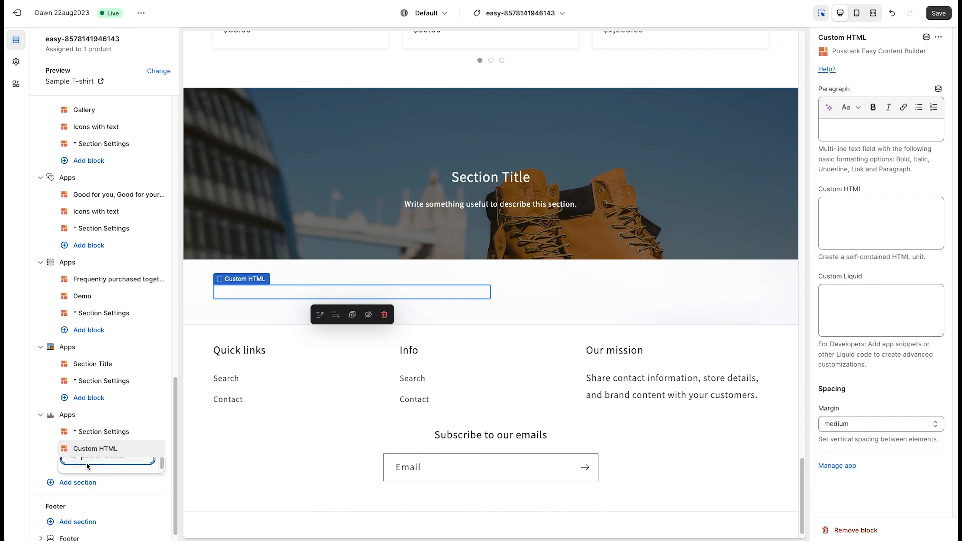
pyautogui.click(88, 466)
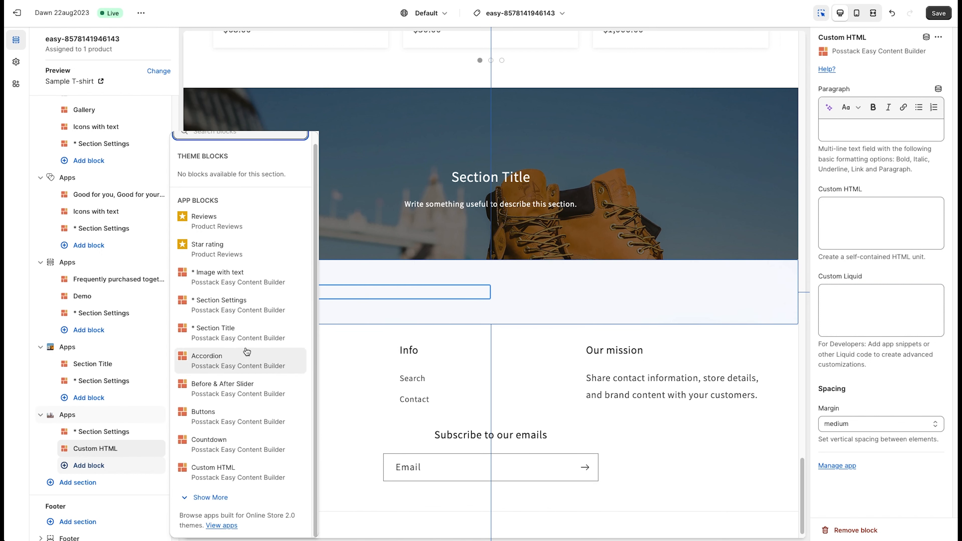
pyautogui.click(242, 334)
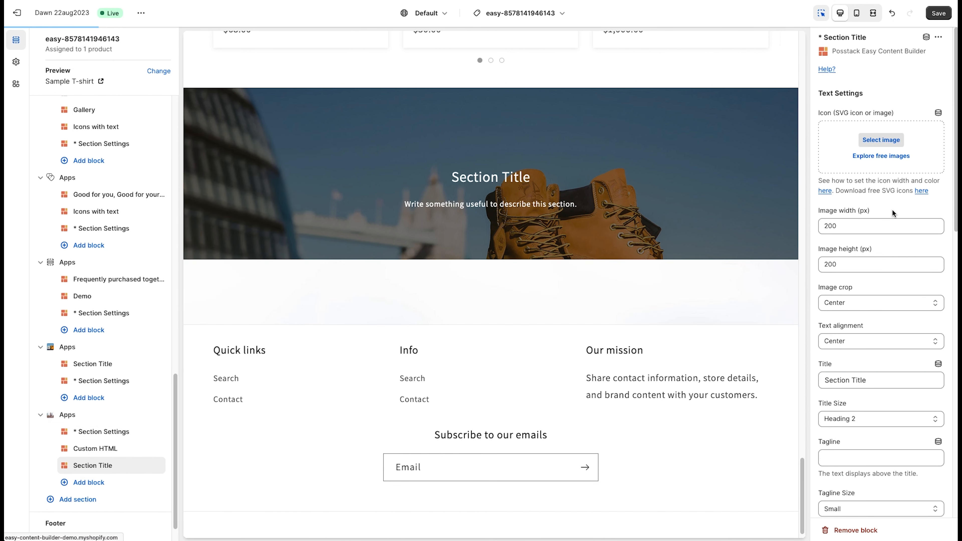
# Set the Section Title block's title to "Lower weight is not necessarily better. Keeping an ideal weight is healthiest.".
pyautogui.scroll(-3, 890, 342)
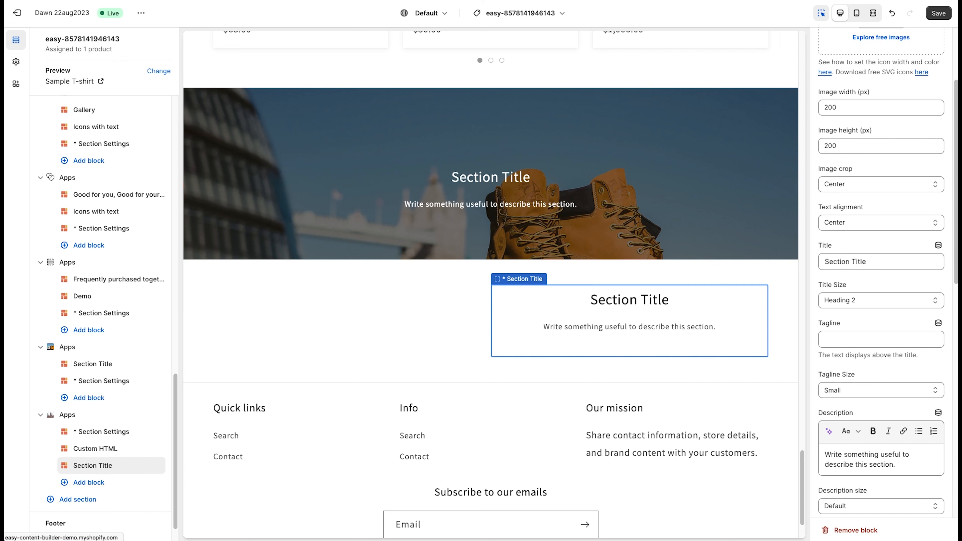
pyautogui.moveTo(883, 261); pyautogui.dragTo(814, 254)
pyautogui.write('Lower weight is not necessarily better. Keeping an ideal weight is healthiest.')
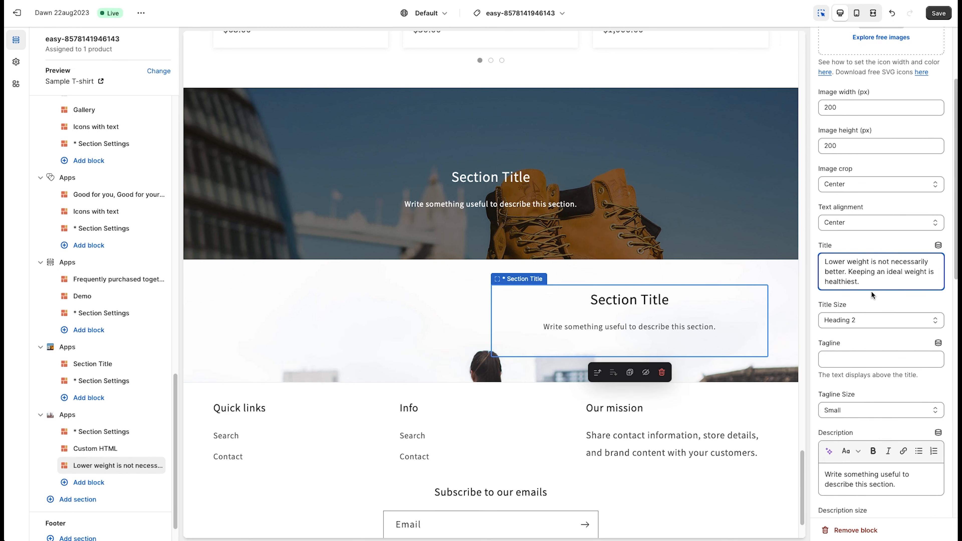
pyautogui.click(872, 301)
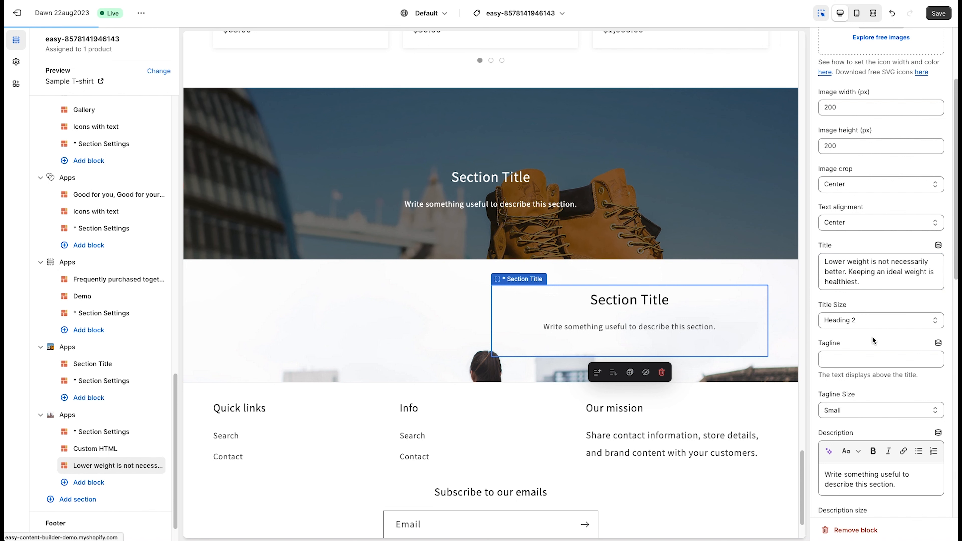
# Replace the block's description with the placeholder paragraph starting "Aenean ultricies ligula vel urna sagittis" and set the text alignment to Left.
pyautogui.click(915, 483)
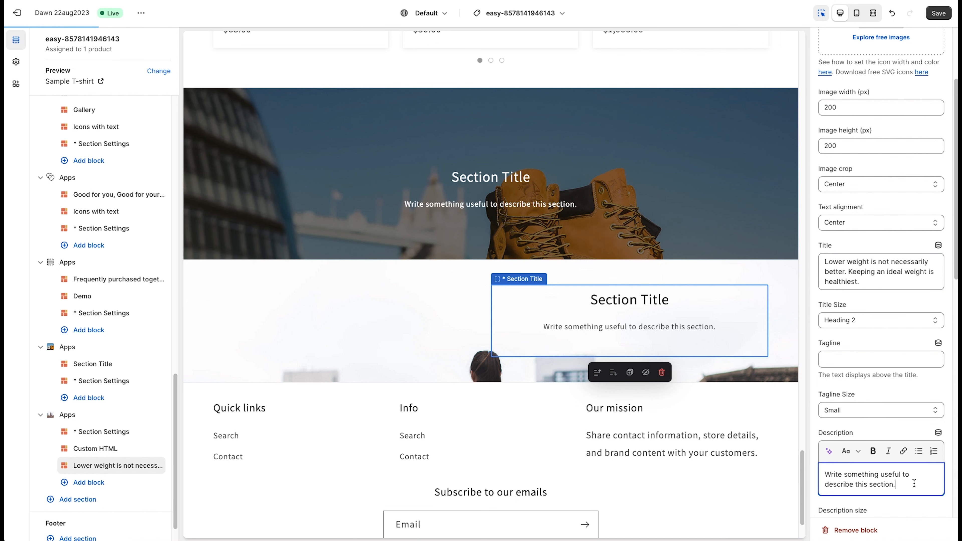
pyautogui.hotkey('ctrl', 'a')
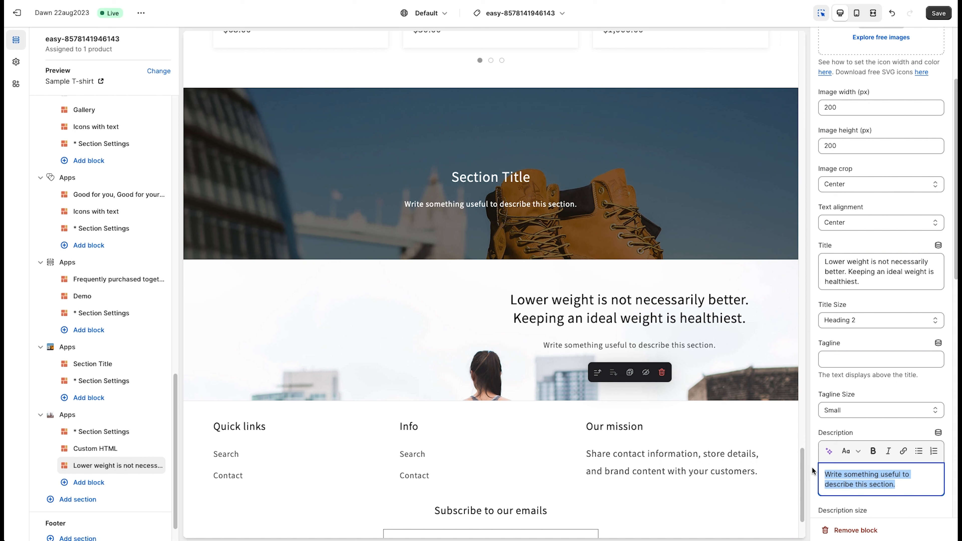
pyautogui.write('Aenean ultricies ligula vel urna sagittis, in consequat nisi tempus. Ut gravida magna at eros imperdiet aliquam. Nam quis nulla finibus, vulputate elit nec, vulputate erat. Fusce erat magna, semper a lorem in, tincidunt ultricies magna. Proin non risus feugiat metus vestibulum accumsan.')
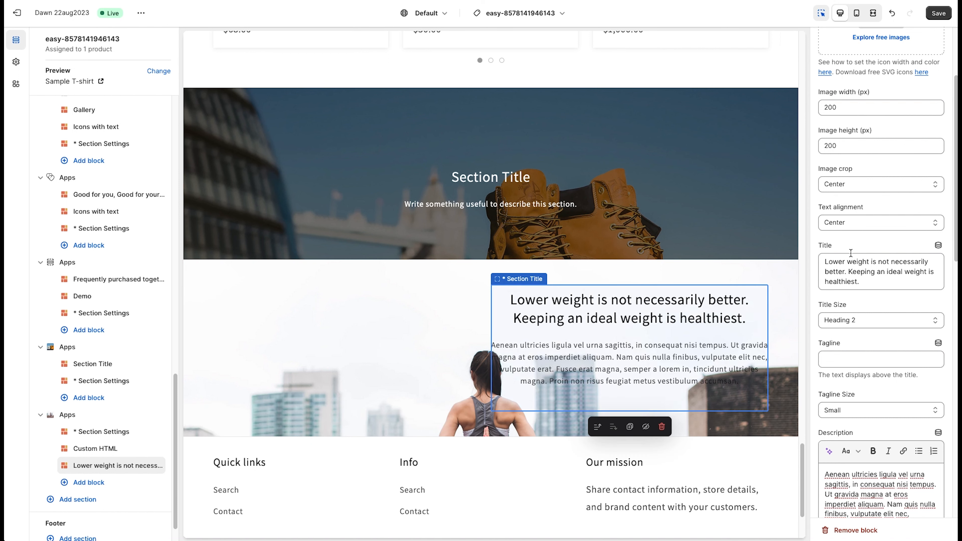
pyautogui.click(869, 227)
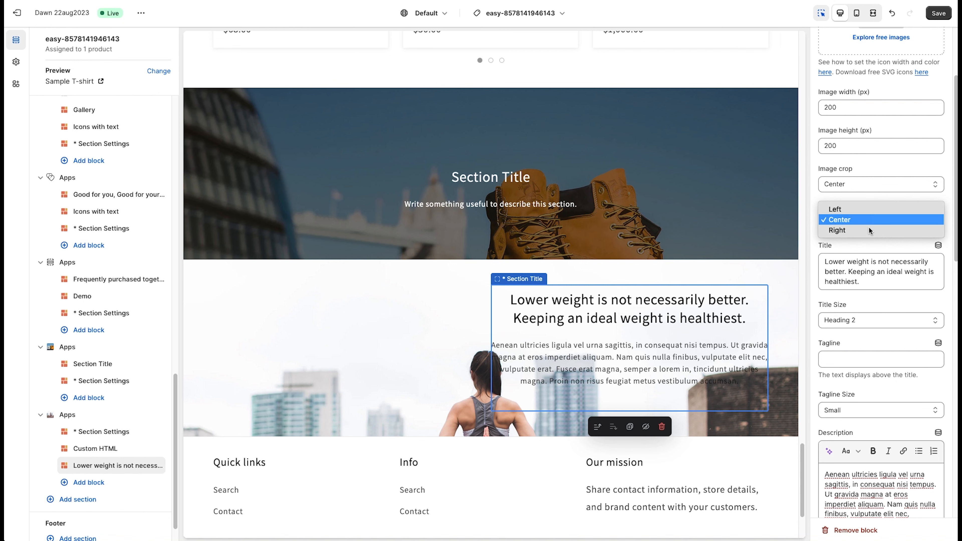
pyautogui.click(866, 207)
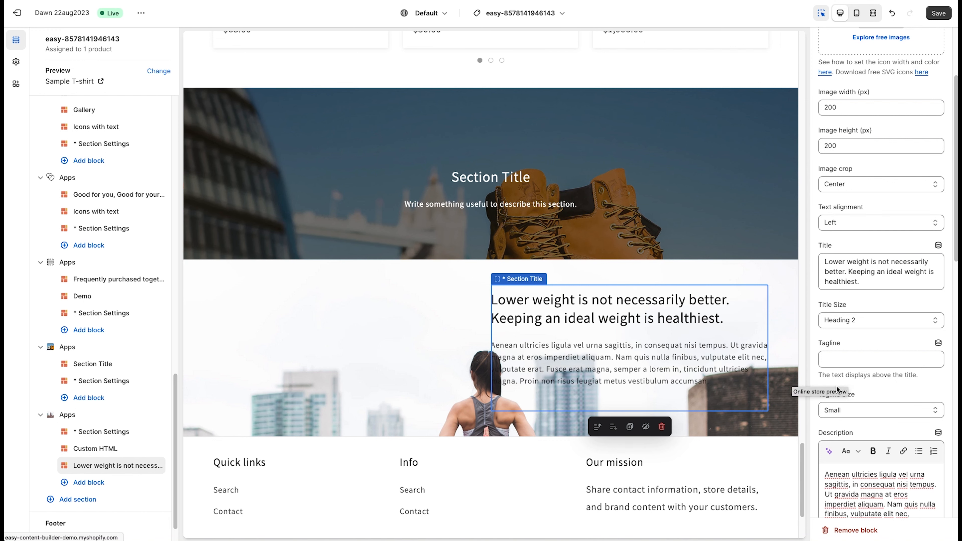
# Give the "Lower weight is not necessarily better" title block a custom CSS background color of #ffffff.
pyautogui.scroll(-10, 878, 391)
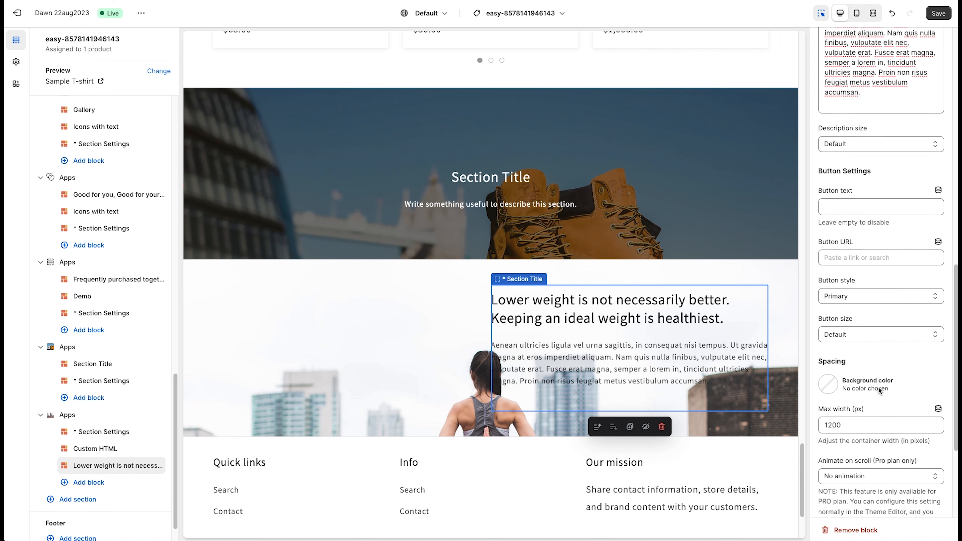
pyautogui.scroll(-2, 877, 386)
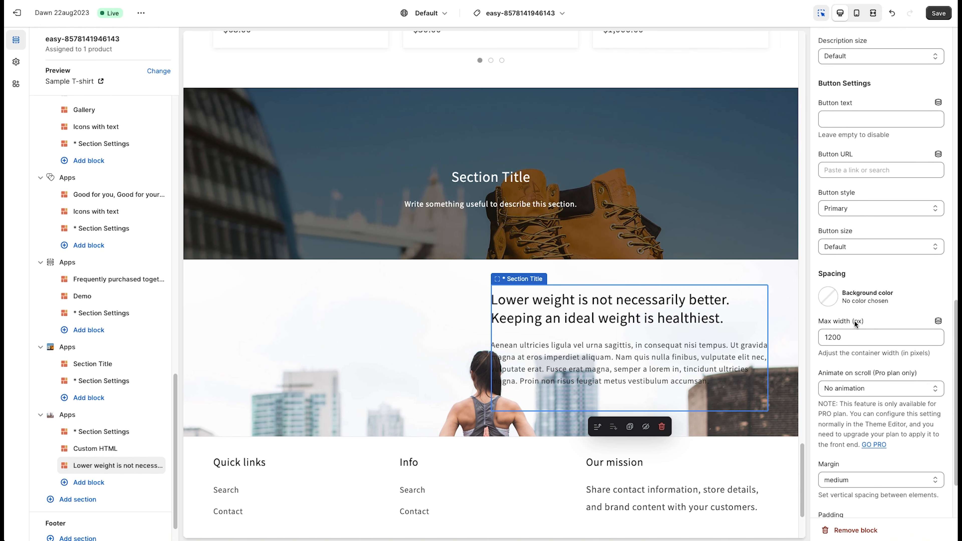
pyautogui.click(832, 297)
pyautogui.click(845, 192)
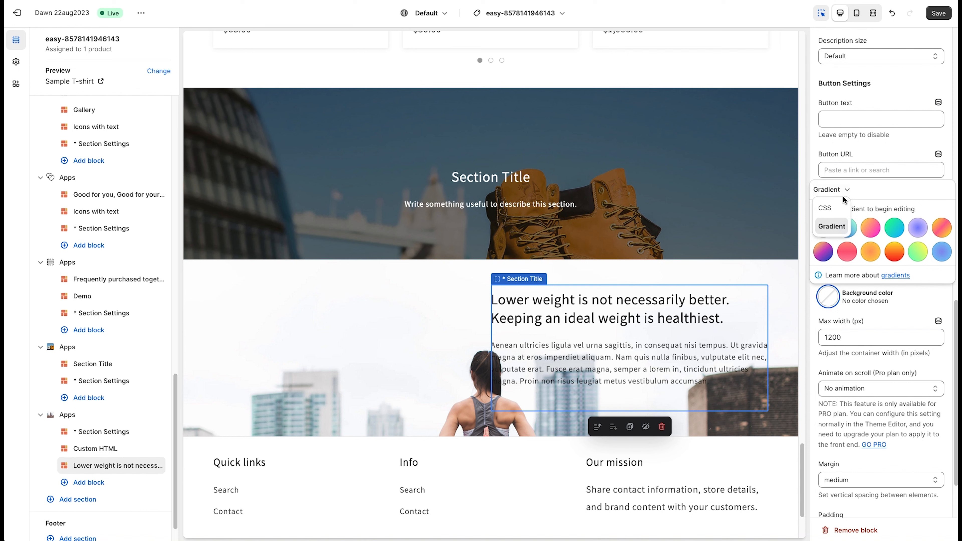
pyautogui.click(836, 208)
pyautogui.click(843, 297)
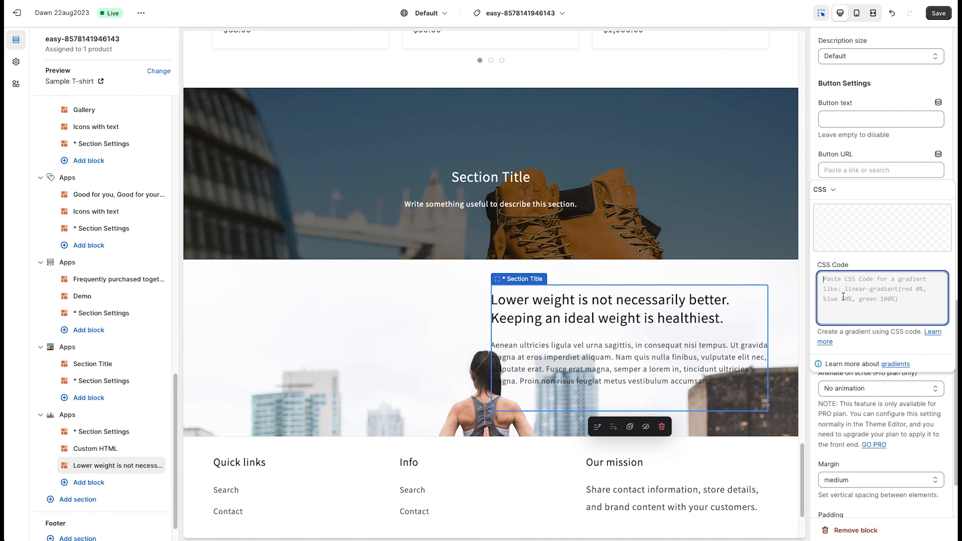
pyautogui.write('#ffffff')
pyautogui.click(845, 421)
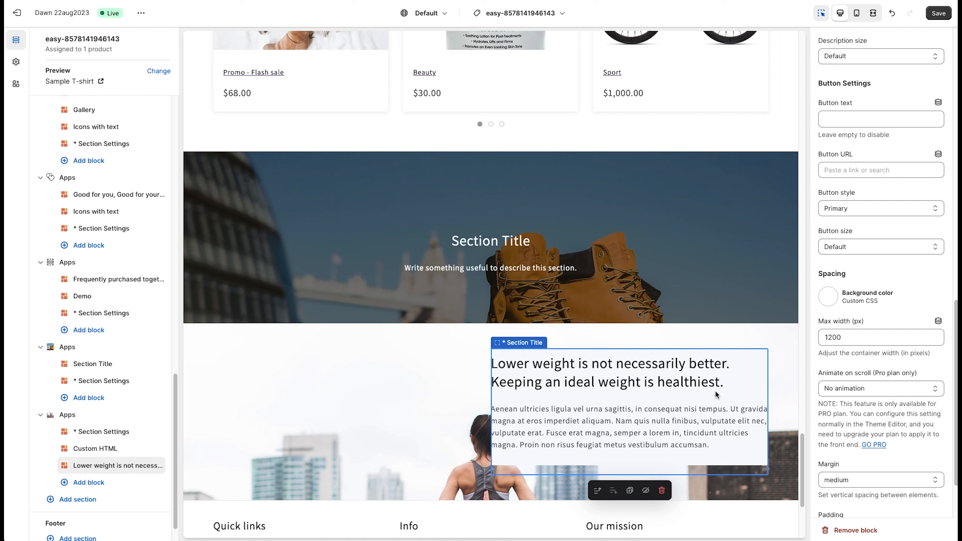
# Set the "Lower weight" title block's padding to Medium.
pyautogui.scroll(-1, 581, 417)
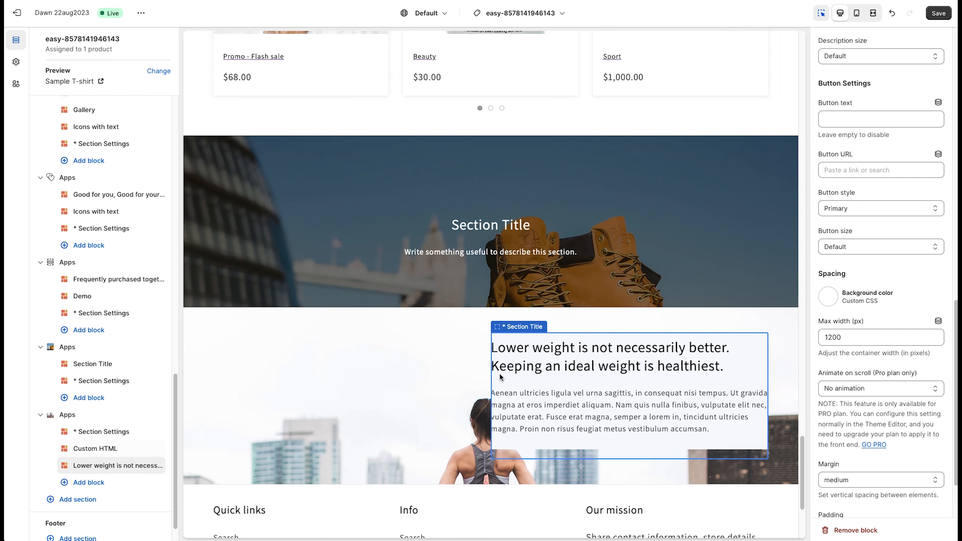
pyautogui.scroll(-2, 837, 414)
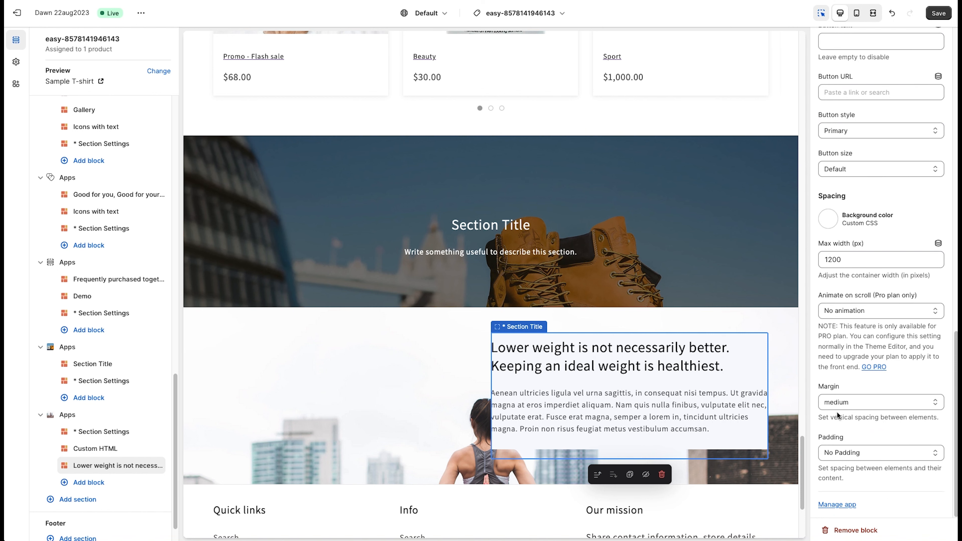
pyautogui.click(879, 452)
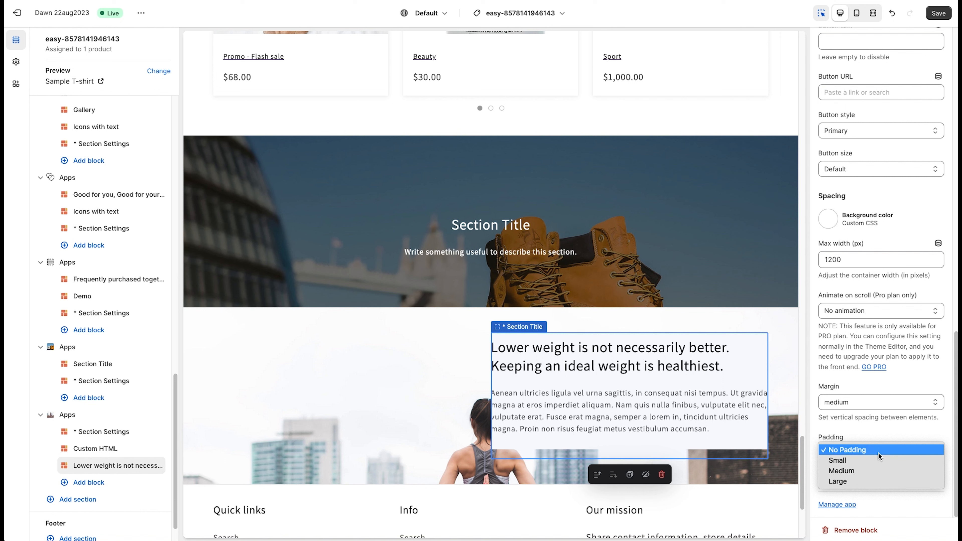
pyautogui.click(875, 469)
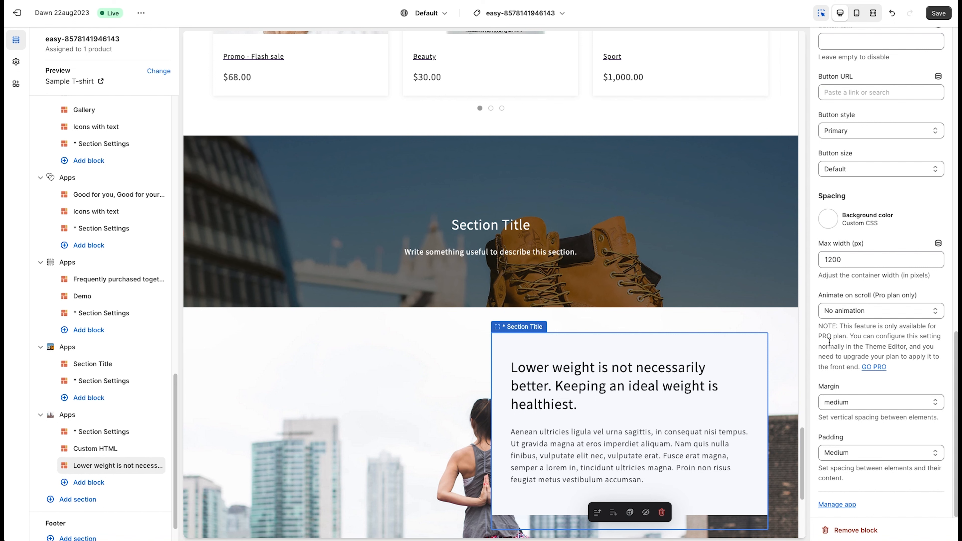
# Choose the heart SVG from the store library as the title block's icon.
pyautogui.scroll(15, 841, 343)
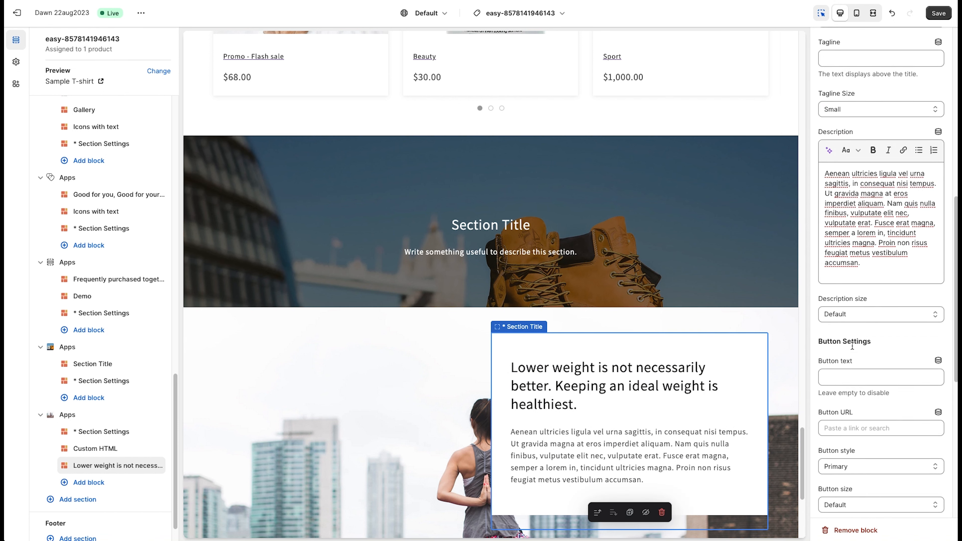
pyautogui.click(886, 141)
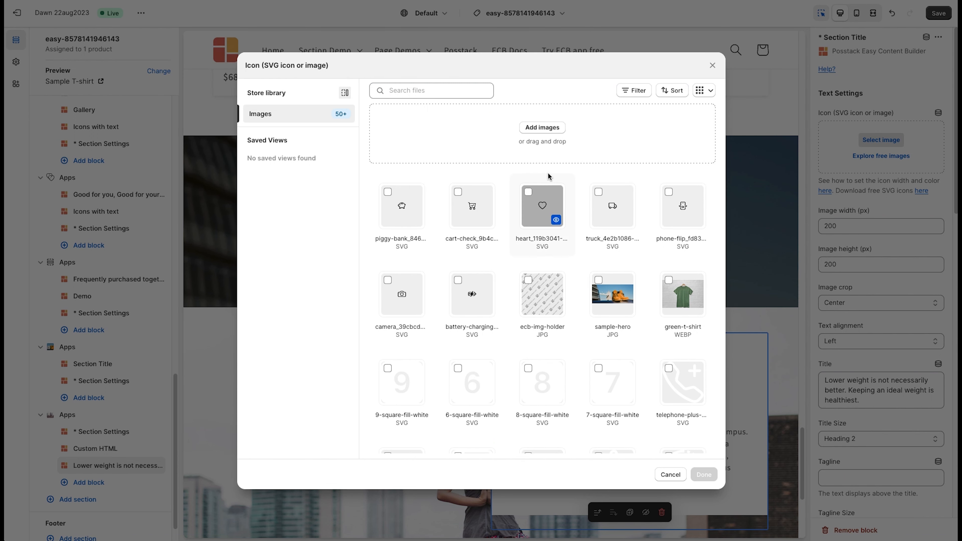
pyautogui.click(547, 180)
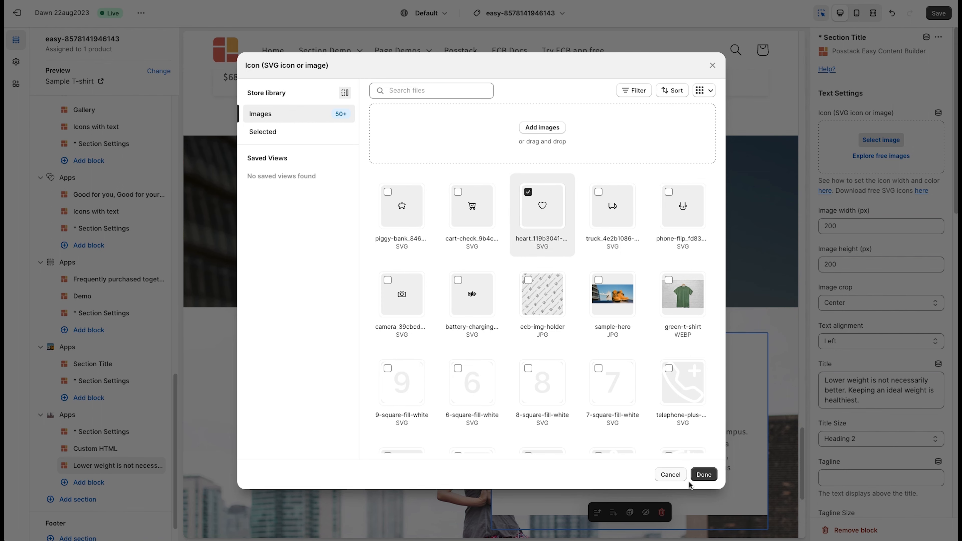
pyautogui.click(702, 479)
# Set the heart icon's image width and image height to 40 px each.
pyautogui.click(831, 266)
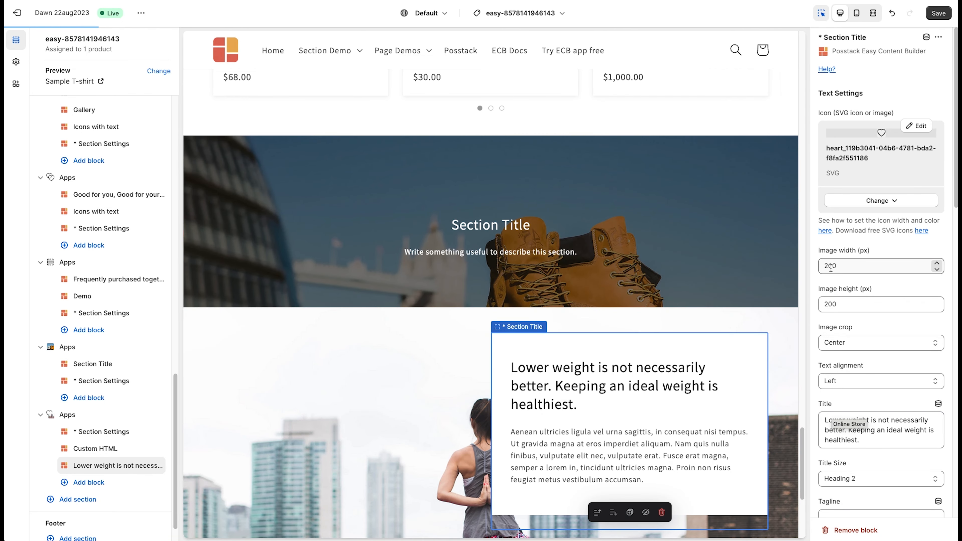
pyautogui.doubleClick(831, 267)
pyautogui.write('40')
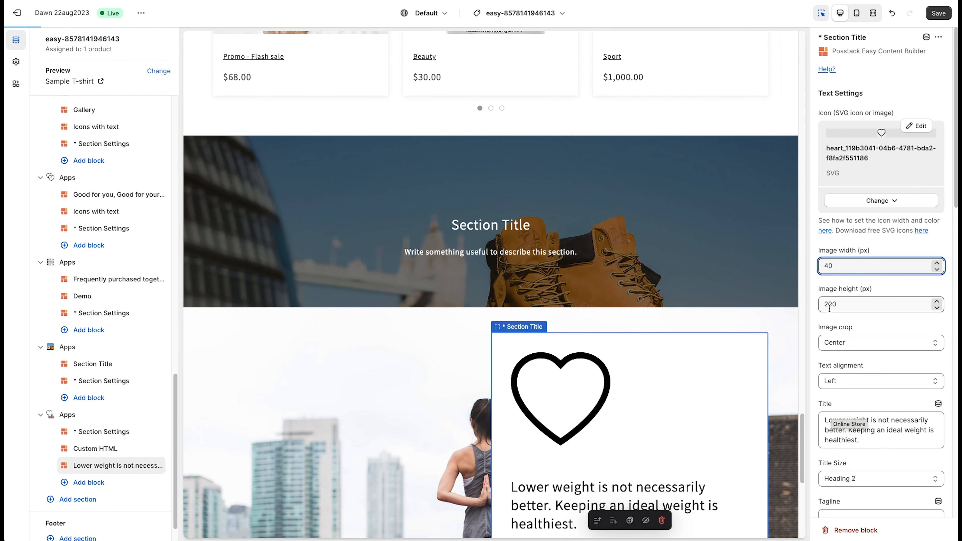
pyautogui.doubleClick(833, 304)
pyautogui.write('40')
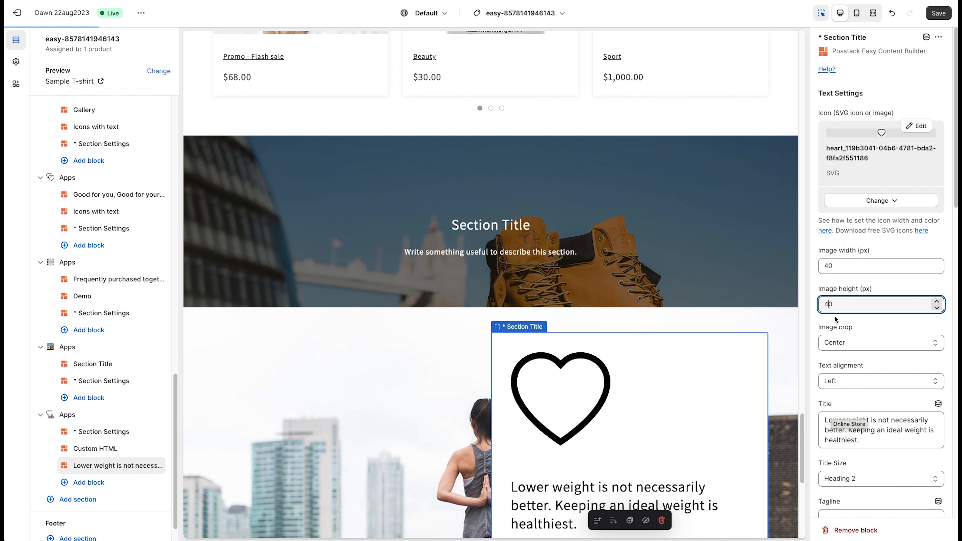
pyautogui.click(838, 325)
pyautogui.scroll(-2, 675, 408)
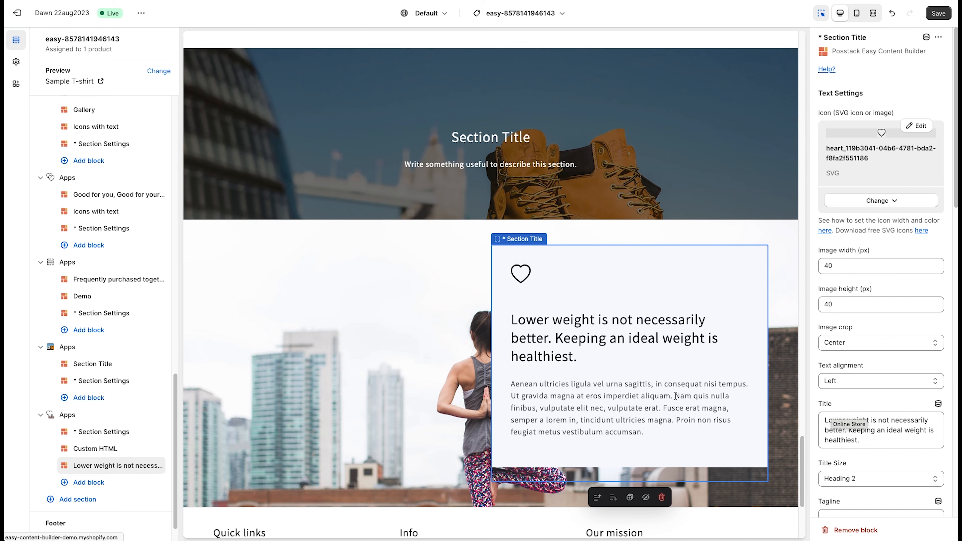
pyautogui.scroll(-2, 675, 396)
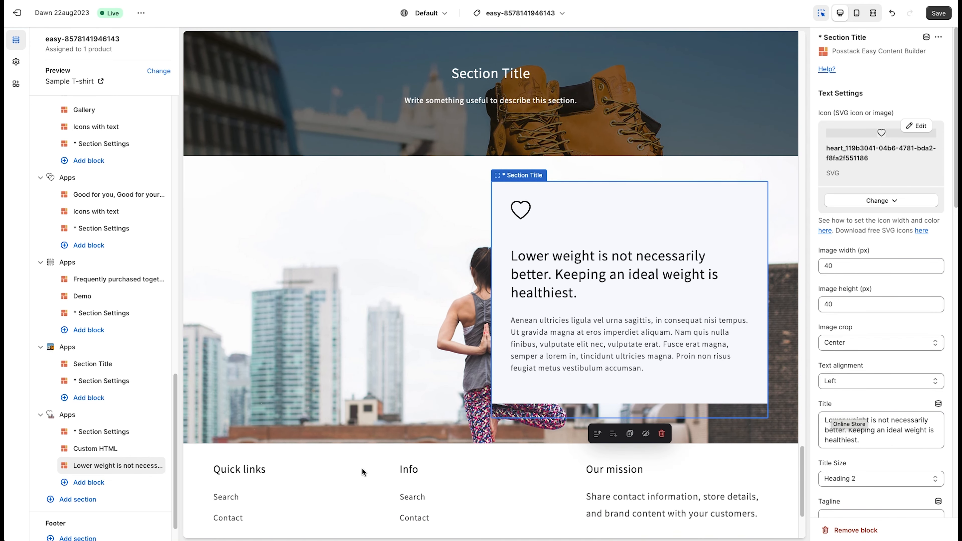
# Add a second Section Title block at the end of the yoga section and use the phone-flip SVG as its icon.
pyautogui.click(81, 483)
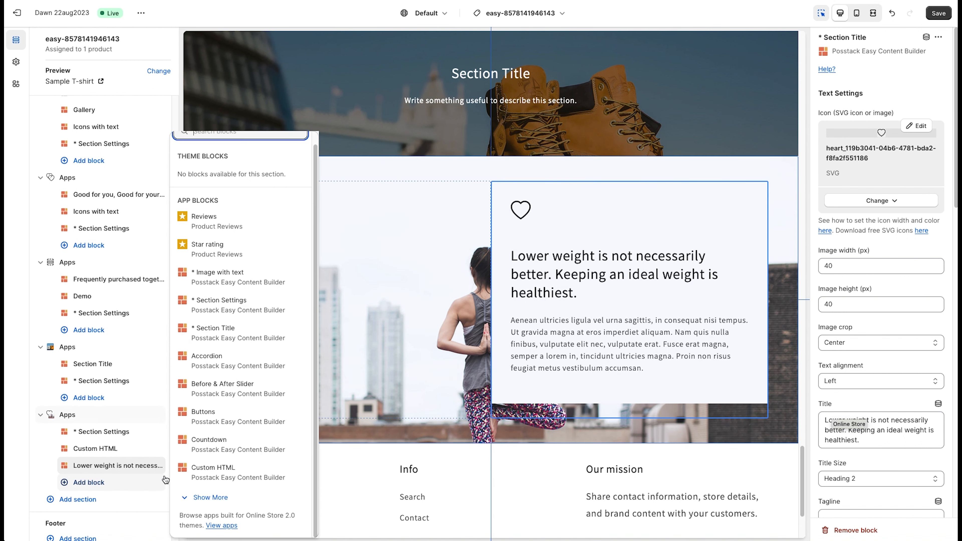
pyautogui.click(238, 336)
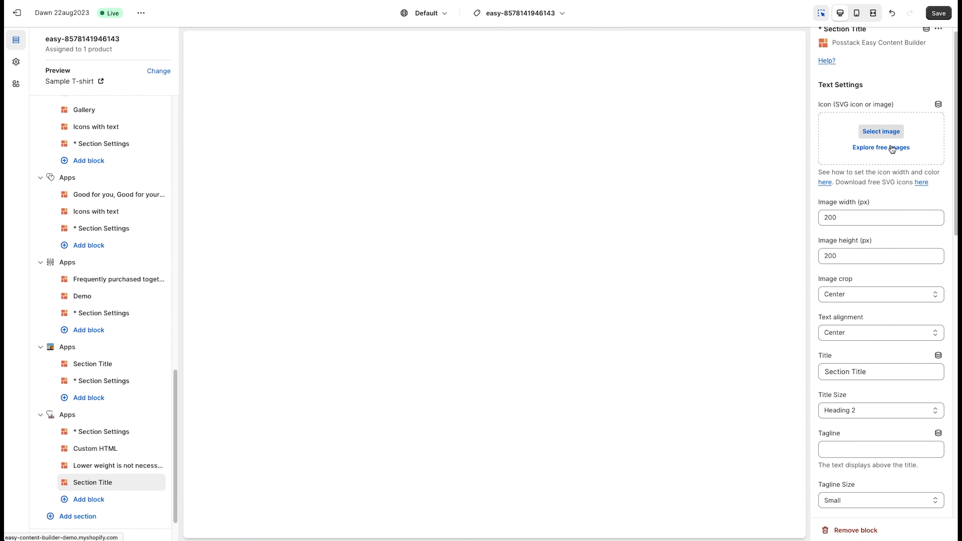
pyautogui.click(885, 133)
pyautogui.click(683, 206)
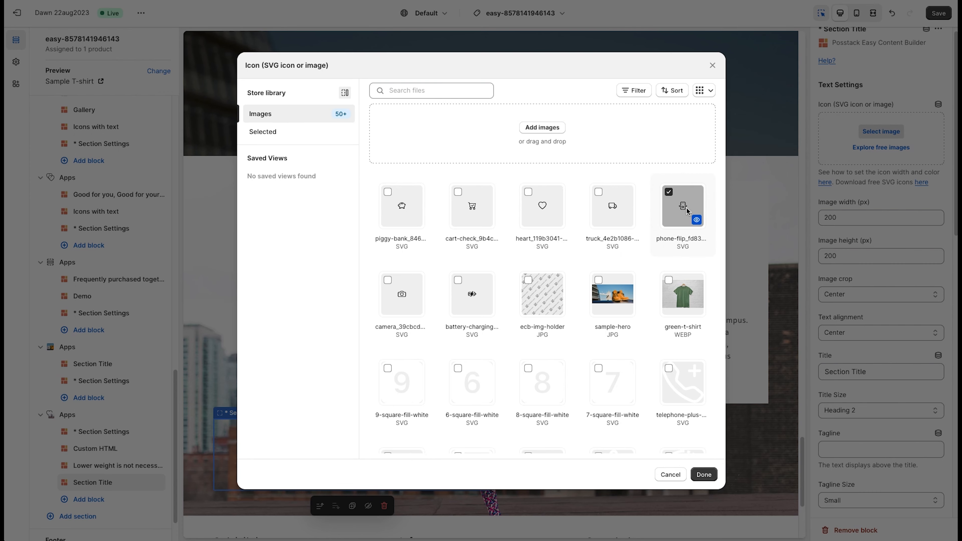
pyautogui.click(704, 475)
# Set the phone-flip icon's image width and height to 40 px each.
pyautogui.doubleClick(832, 257)
pyautogui.write('40')
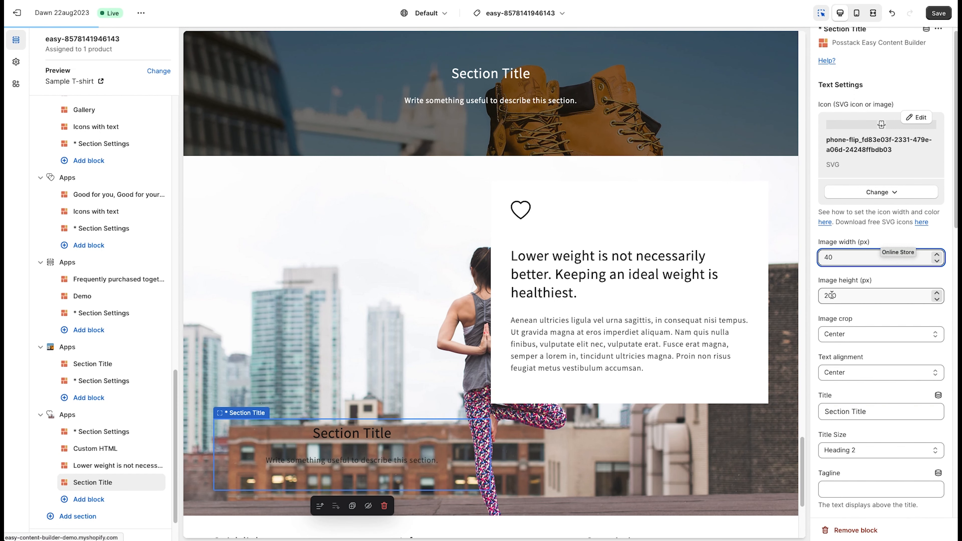
pyautogui.doubleClick(831, 296)
pyautogui.write('40')
pyautogui.click(846, 319)
# Align the new block's text Left and set its title to "To maintain a stable body, being able to balance oneself is essential".
pyautogui.scroll(-2, 881, 322)
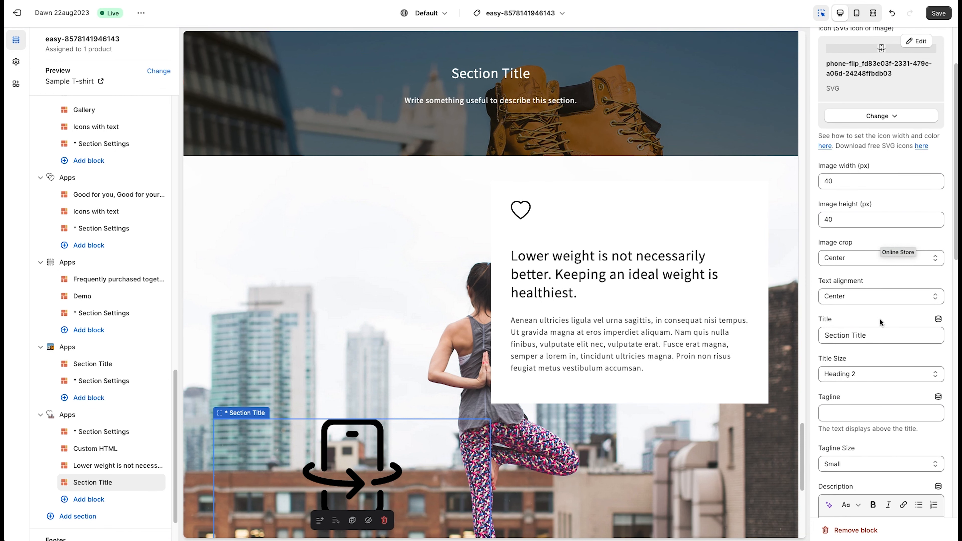
pyautogui.click(882, 297)
pyautogui.click(868, 285)
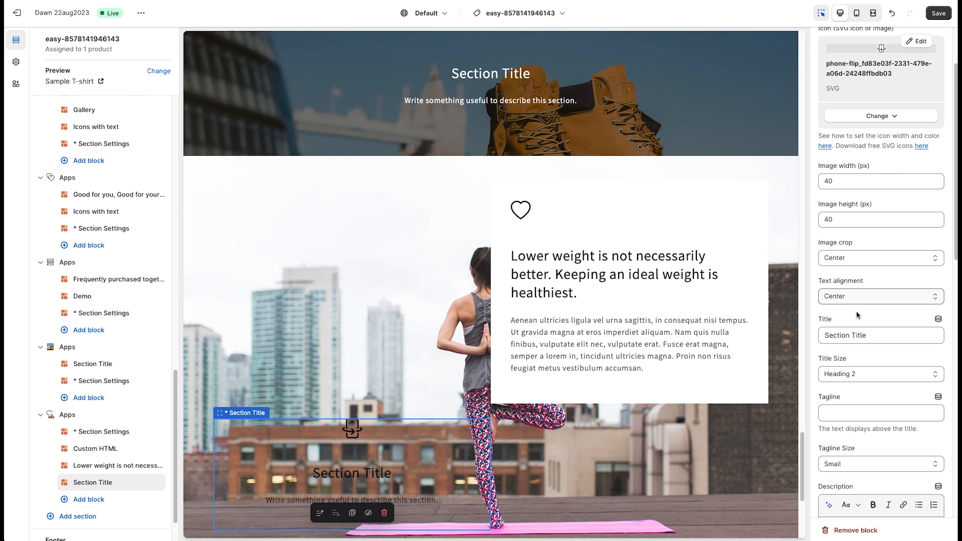
pyautogui.moveTo(877, 336); pyautogui.dragTo(820, 328)
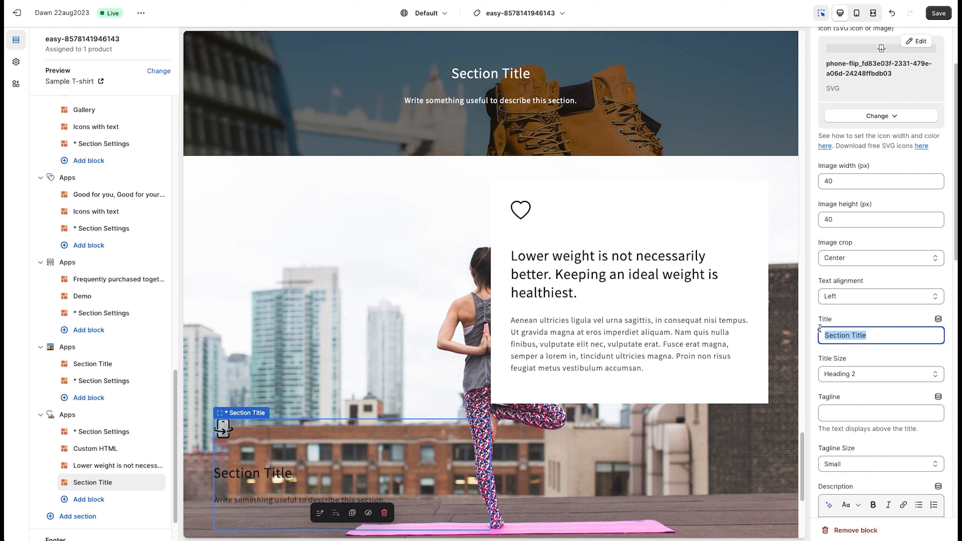
pyautogui.write('To maintain a stable body, being able to balance oneself is essential')
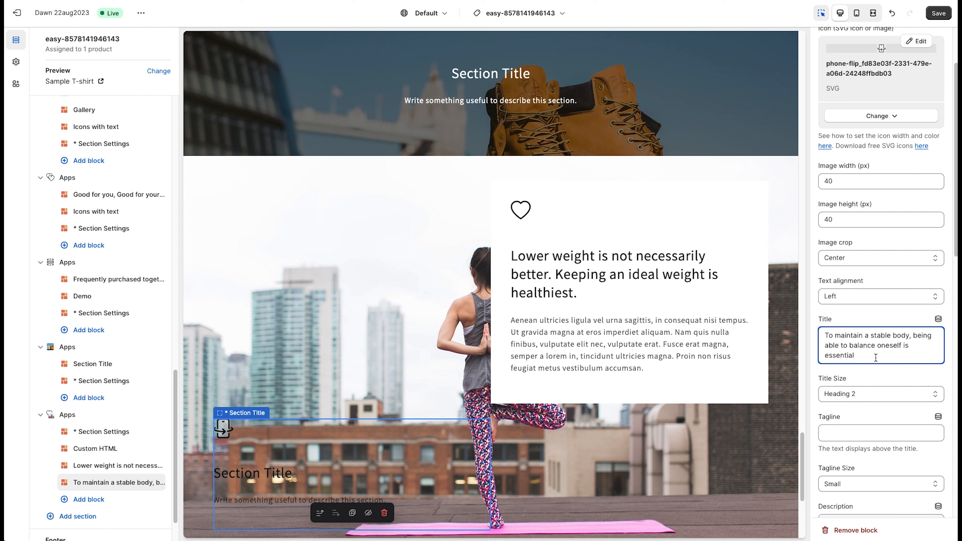
pyautogui.scroll(-2, 875, 379)
pyautogui.scroll(-1, 875, 379)
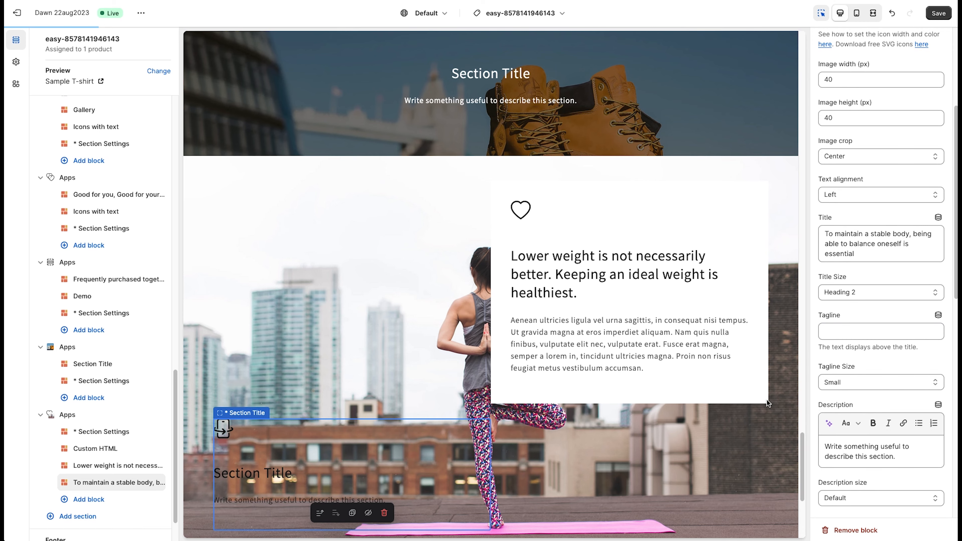
# Replace the new block's description with the placeholder paragraph starting "Ut lobortis euismod laoreet. Donec tincidunt libero id purus consequat fermentum".
pyautogui.scroll(-4, 768, 403)
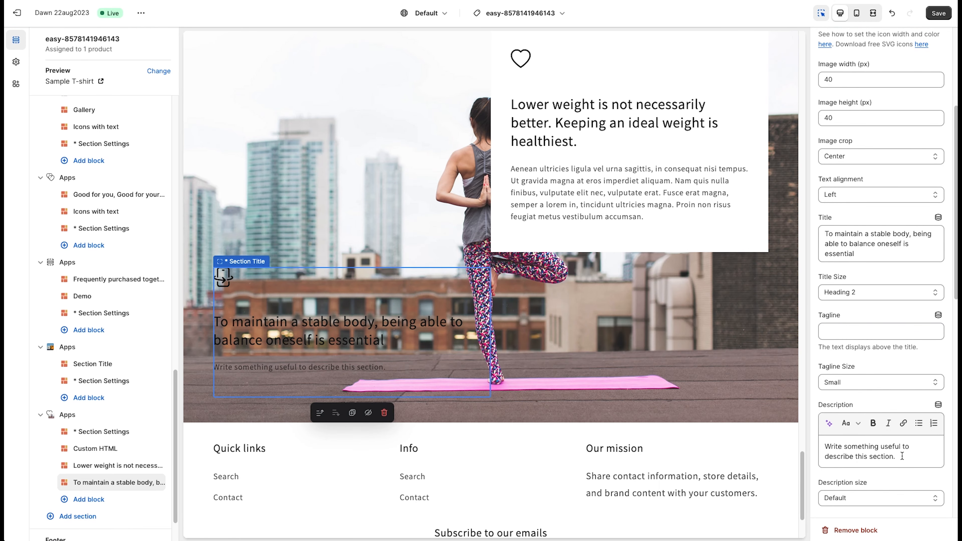
pyautogui.moveTo(901, 456); pyautogui.dragTo(809, 440)
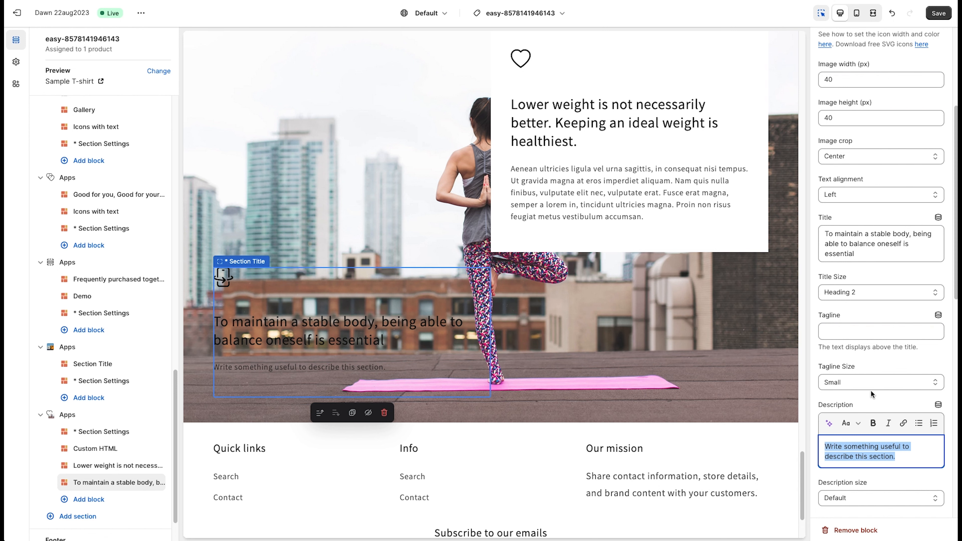
pyautogui.write('Ut lobortis euismod laoreet. Donec tincidunt libero id purus consequat fermentum. In aliquet odio volutpat ligula sagittis, a gravida odio interdum. Mauris ac turpis vitae purus iaculis pellentesque id a justo.')
# Give the "To maintain a stable body" block a custom CSS background color of #ffffff.
pyautogui.scroll(-5, 870, 398)
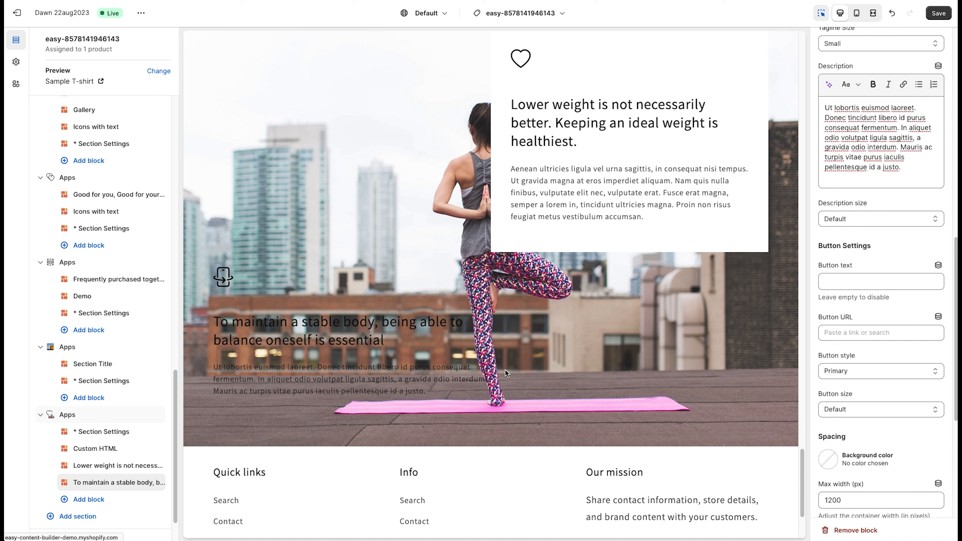
pyautogui.click(837, 463)
pyautogui.click(843, 355)
pyautogui.click(839, 374)
pyautogui.click(856, 459)
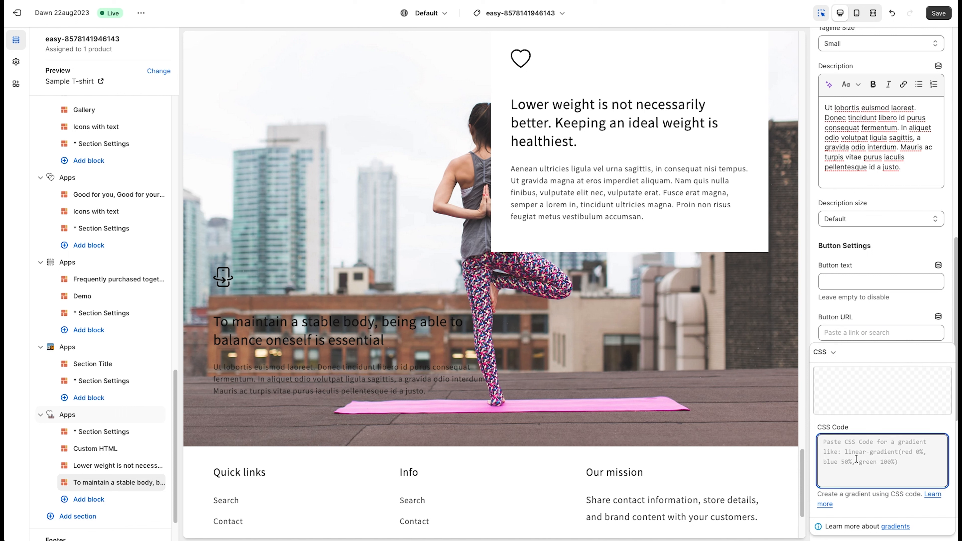
pyautogui.write('#ffffff')
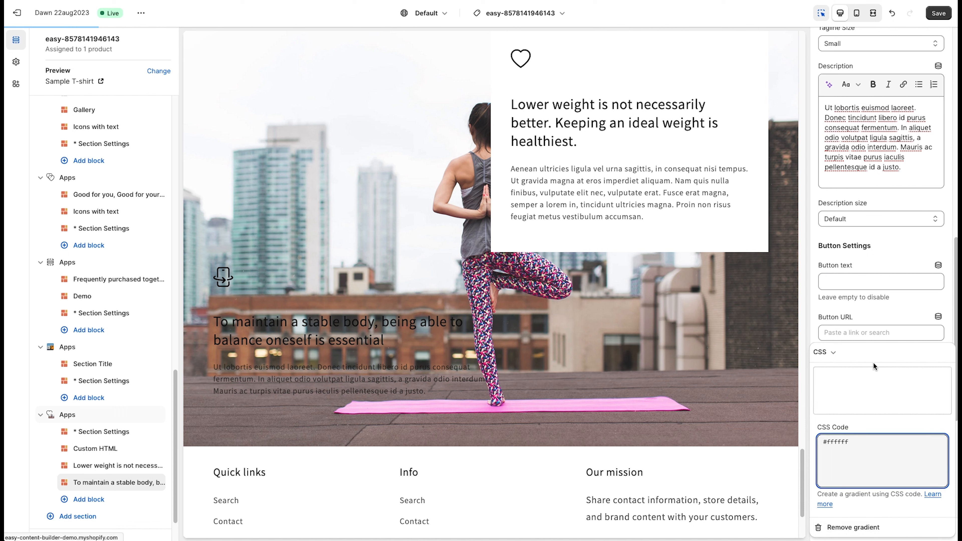
pyautogui.click(864, 310)
# Set the "To maintain a stable body" block's padding to Medium.
pyautogui.scroll(-5, 883, 379)
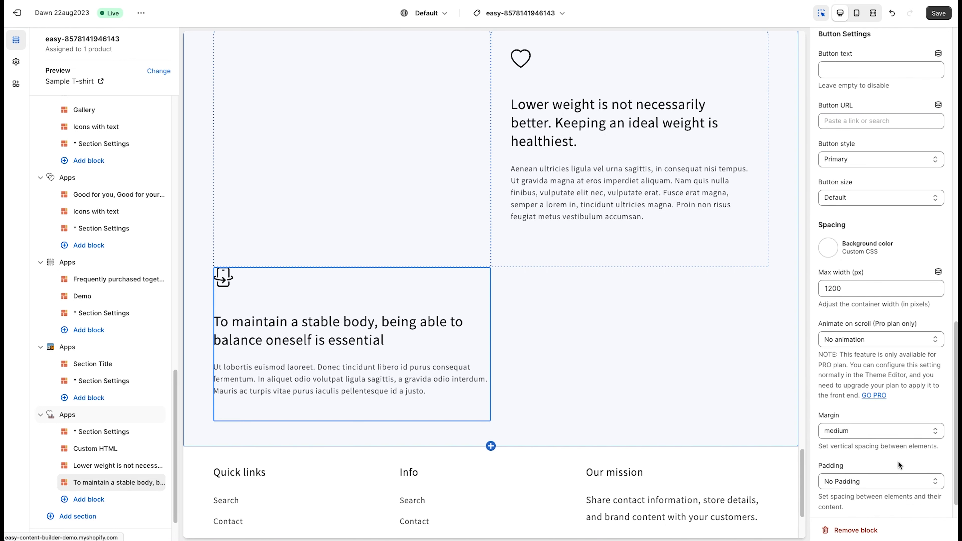
pyautogui.moveTo(430, 334)
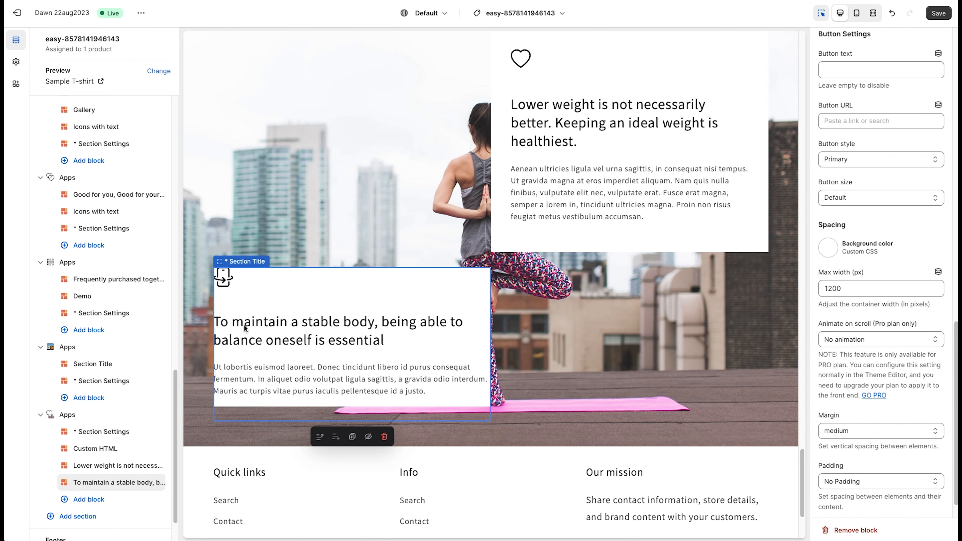
pyautogui.click(880, 482)
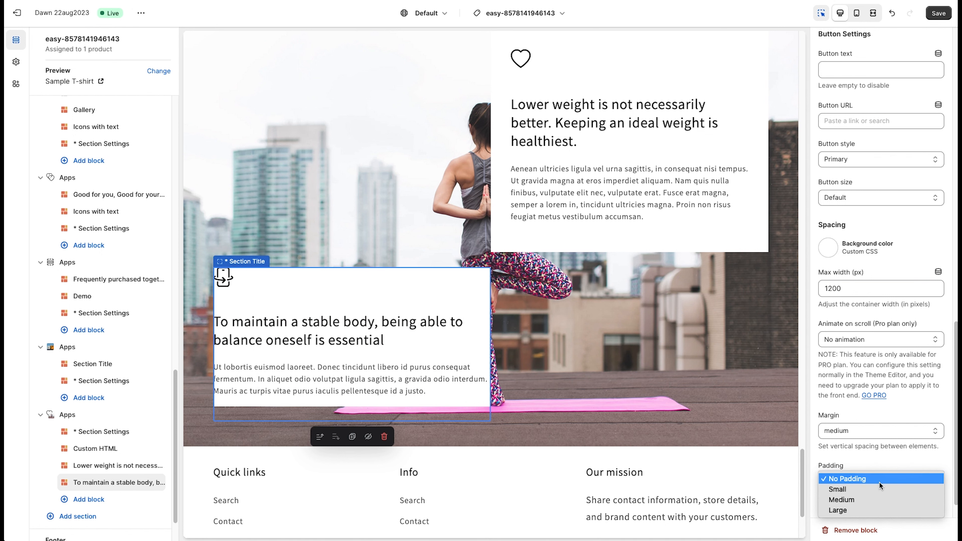
pyautogui.click(876, 495)
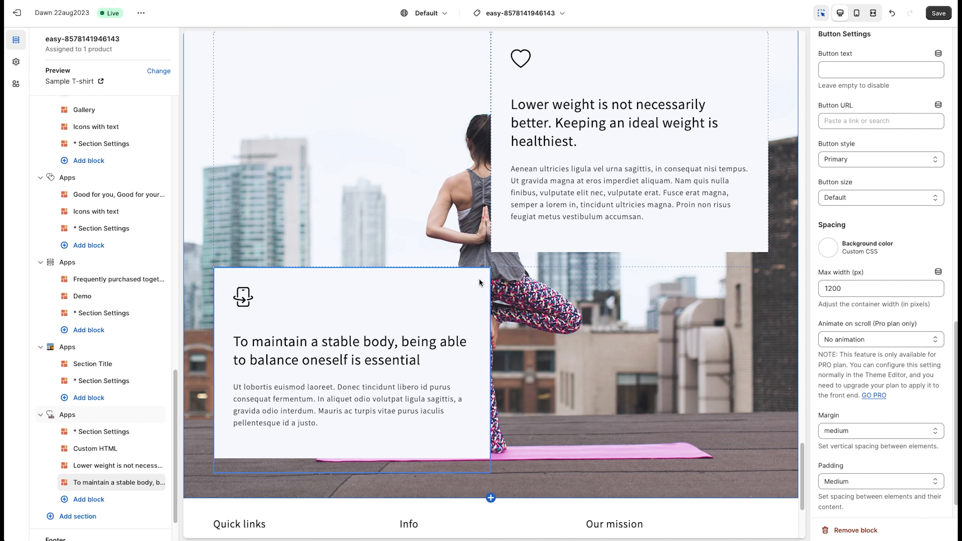
# Set the "Lower weight is not necessarily better" block's margin to No Margin and save the template.
pyautogui.click(539, 238)
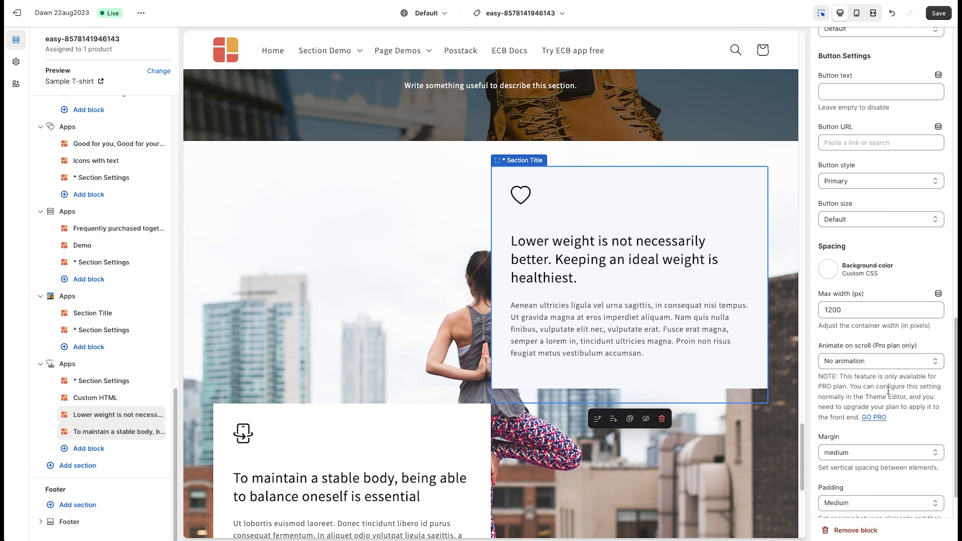
pyautogui.scroll(-3, 888, 390)
pyautogui.click(845, 402)
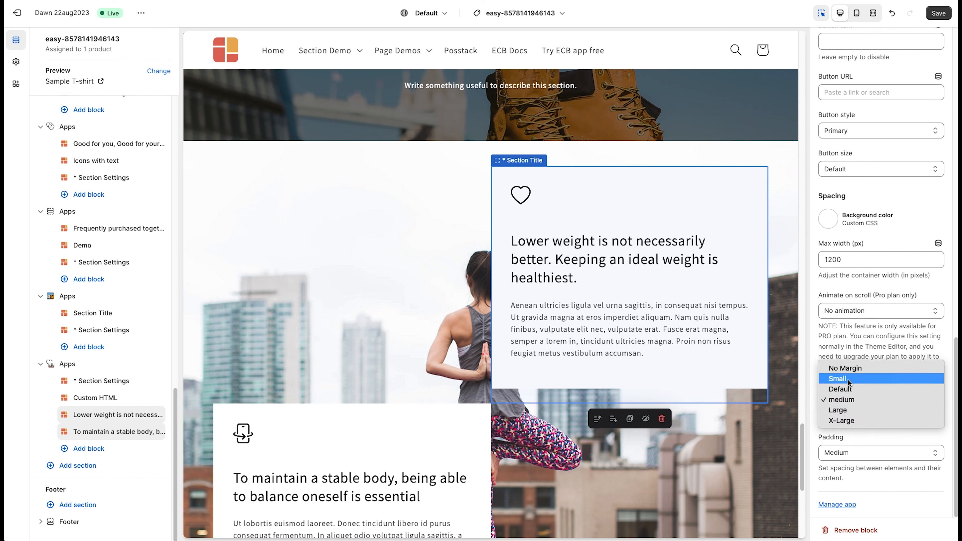
pyautogui.click(846, 369)
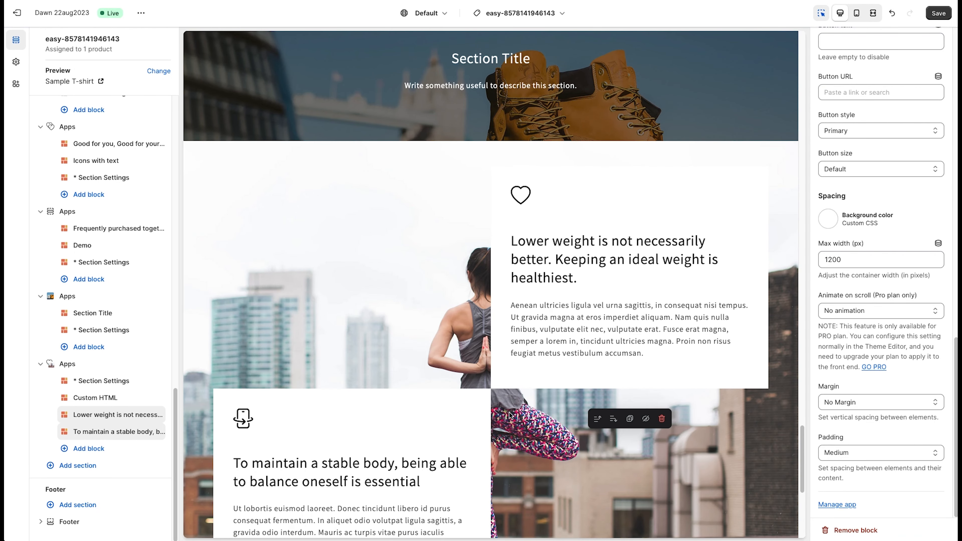
pyautogui.click(944, 14)
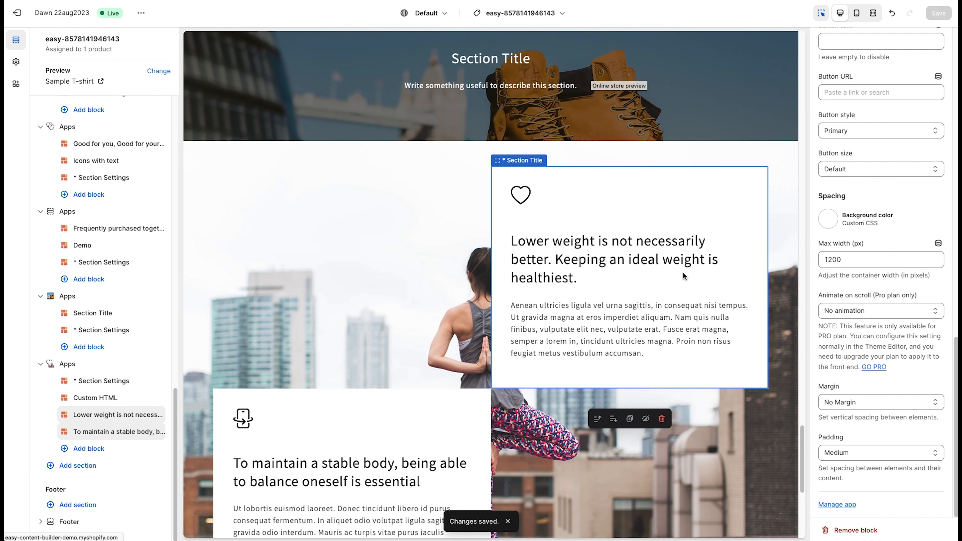
# Reload the product page in the live storefront and examine the yoga background section with its two title blocks.
pyautogui.scroll(-3, 682, 271)
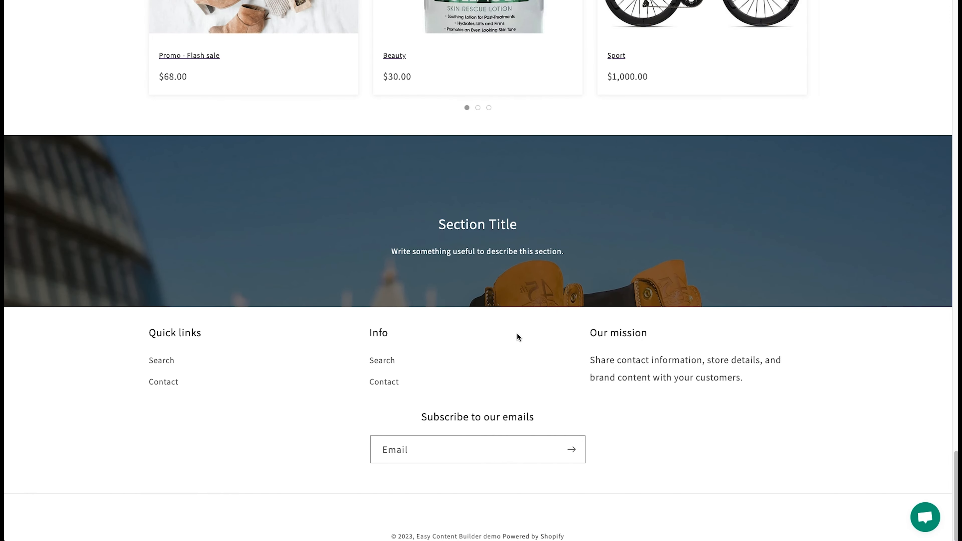
pyautogui.press('super+r')
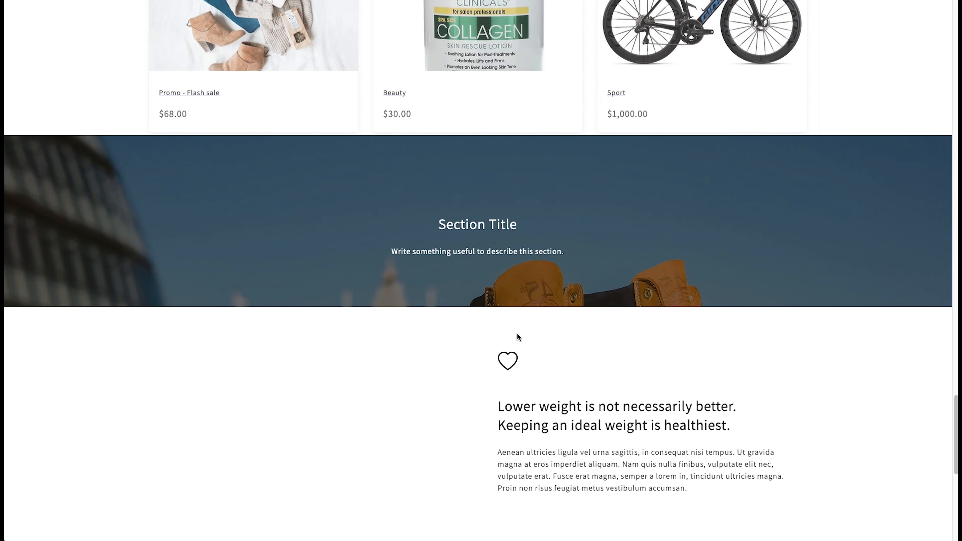
pyautogui.scroll(-5, 517, 333)
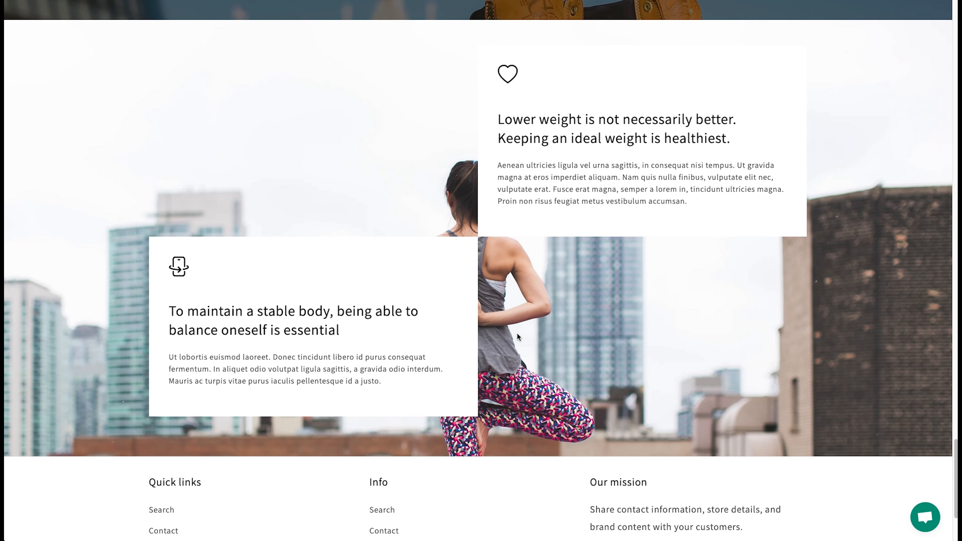
pyautogui.moveTo(703, 211); pyautogui.dragTo(483, 123)
pyautogui.click(559, 251)
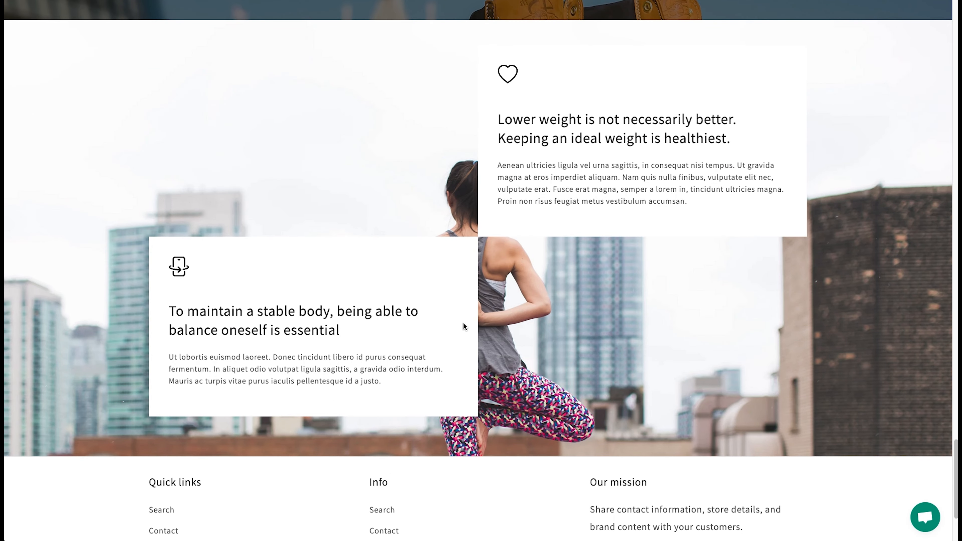